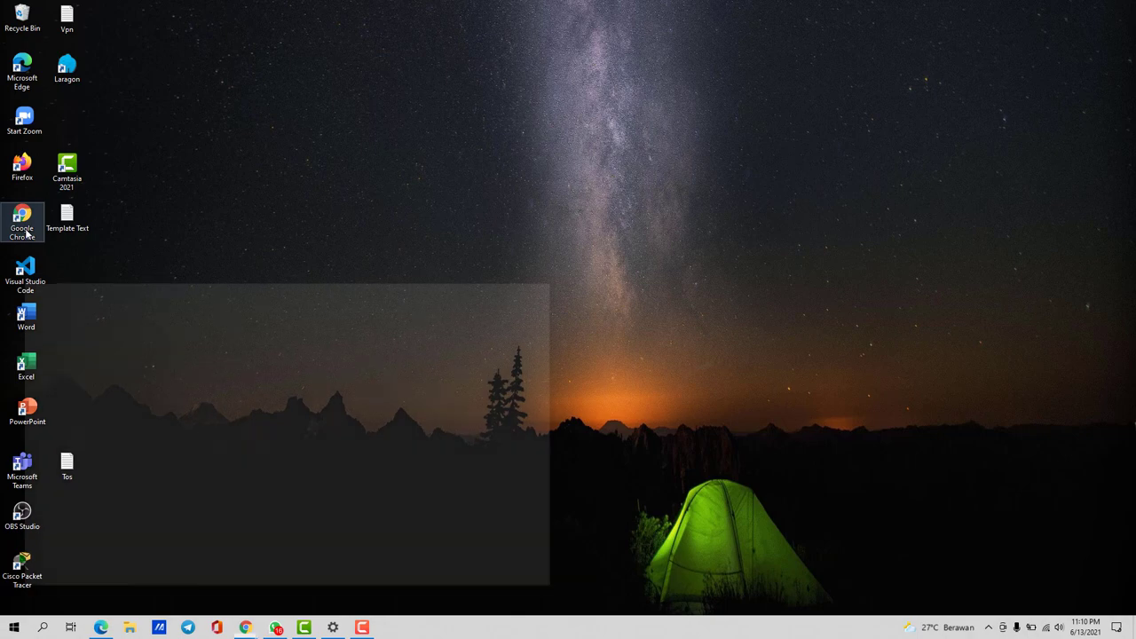
Launch Chrome and search Google for 'unires umy'
left_click(491, 282)
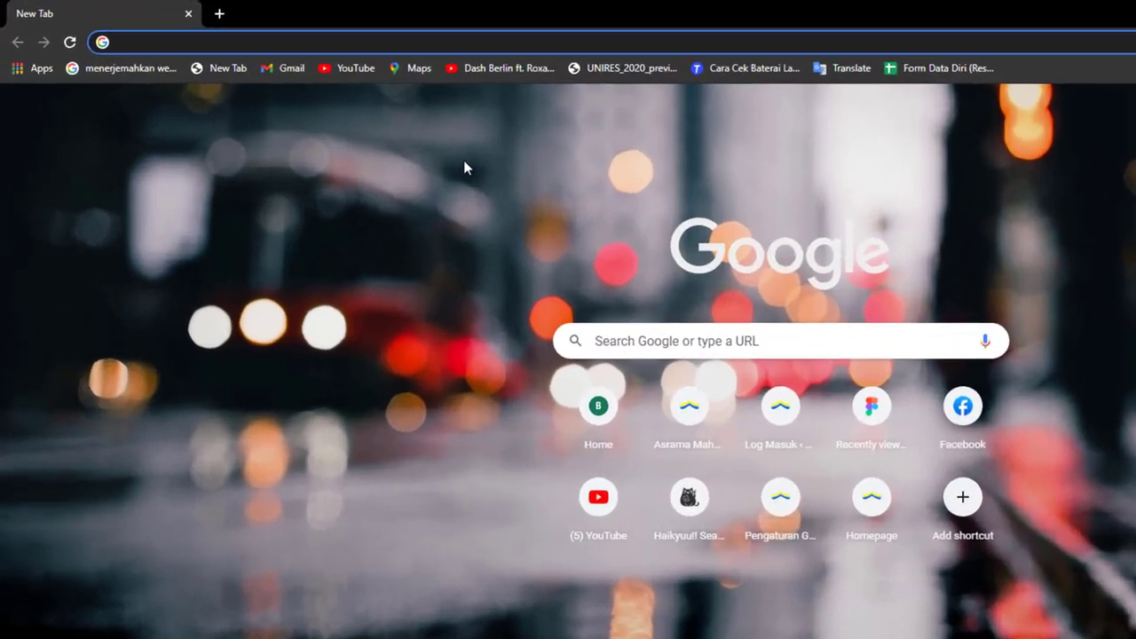
type("unire u")
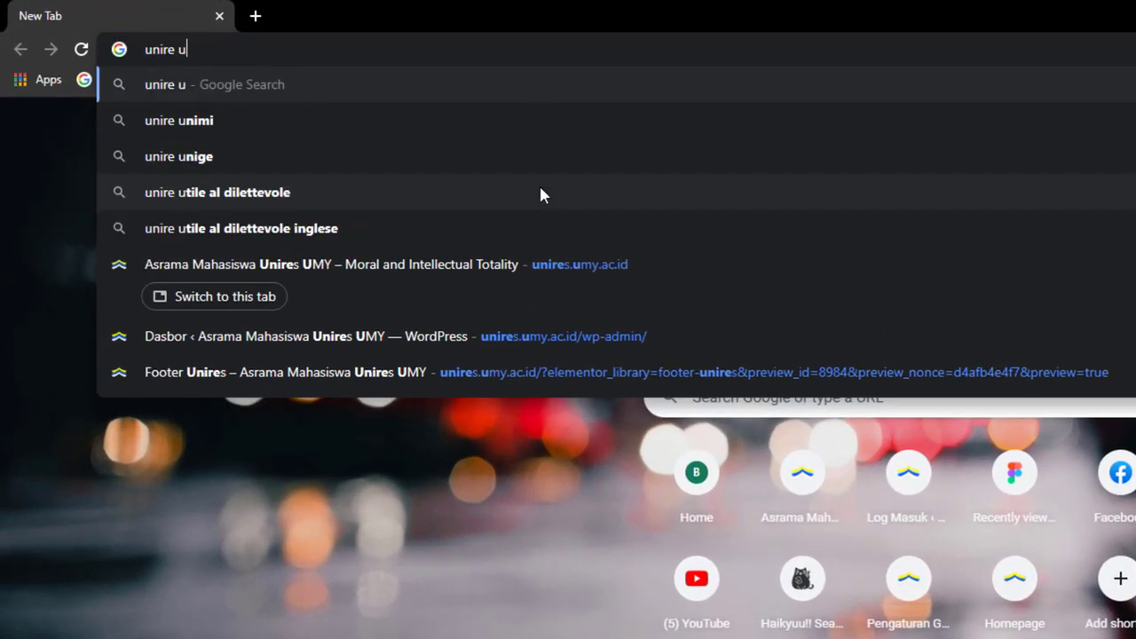
type("mys")
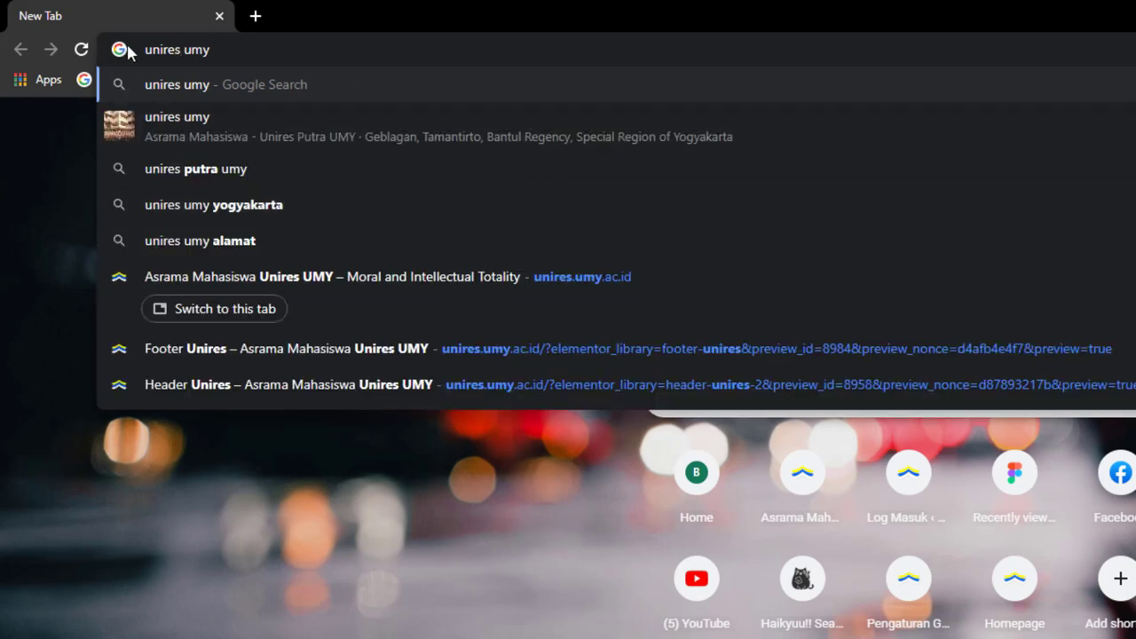
key("Return")
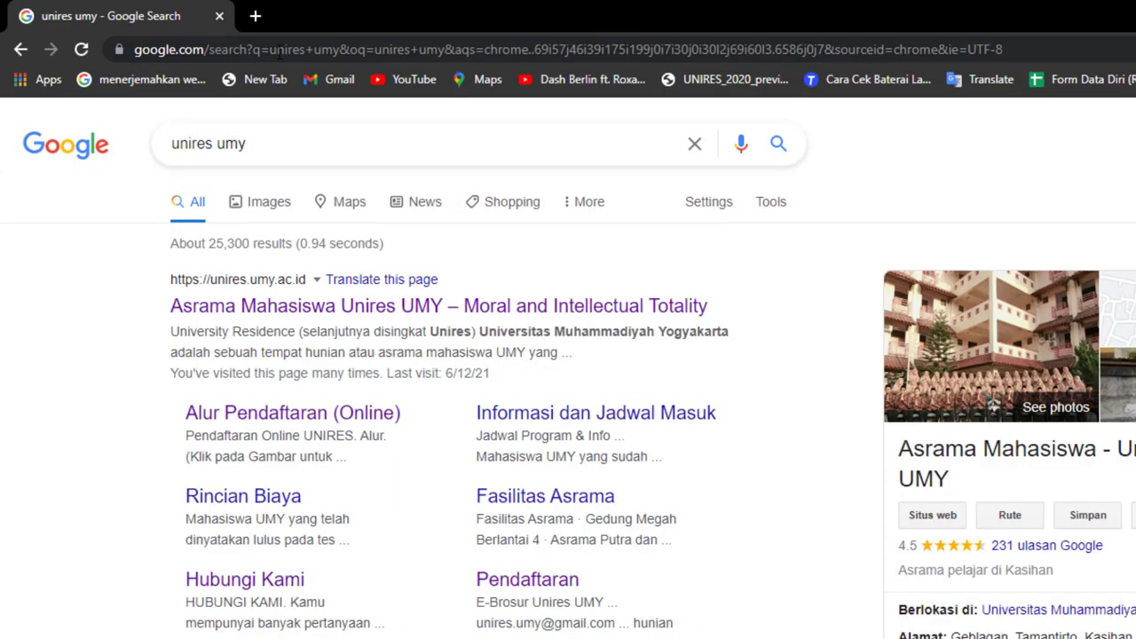
Open the Unires UMY site from the results and go through its Pendaftaran menu to the Pendaftaran card
left_click(253, 312)
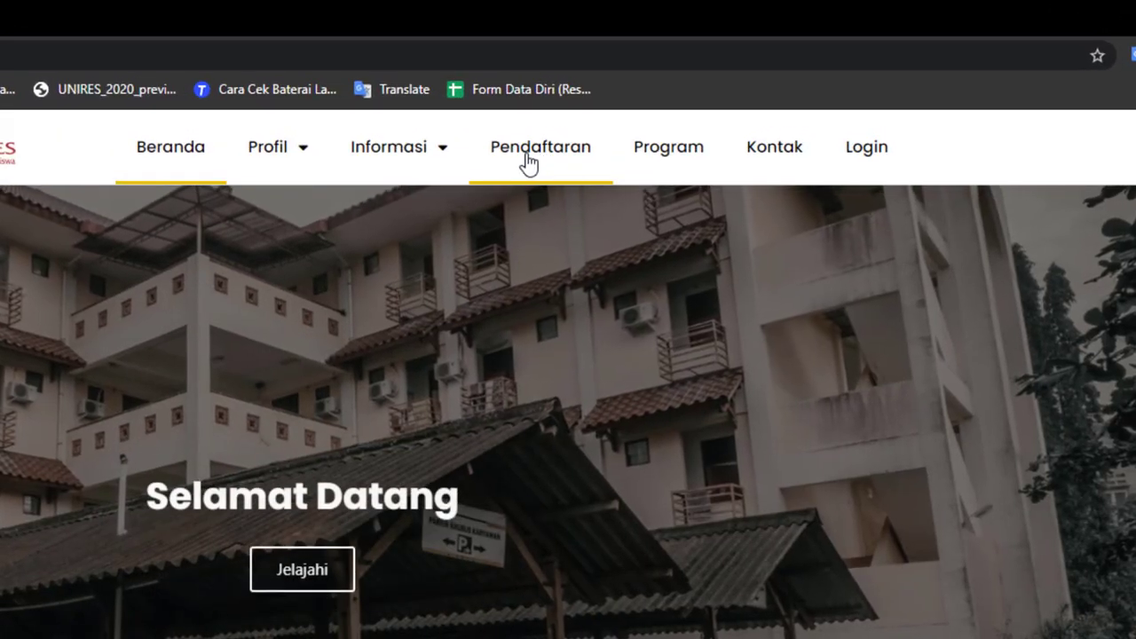
left_click(539, 156)
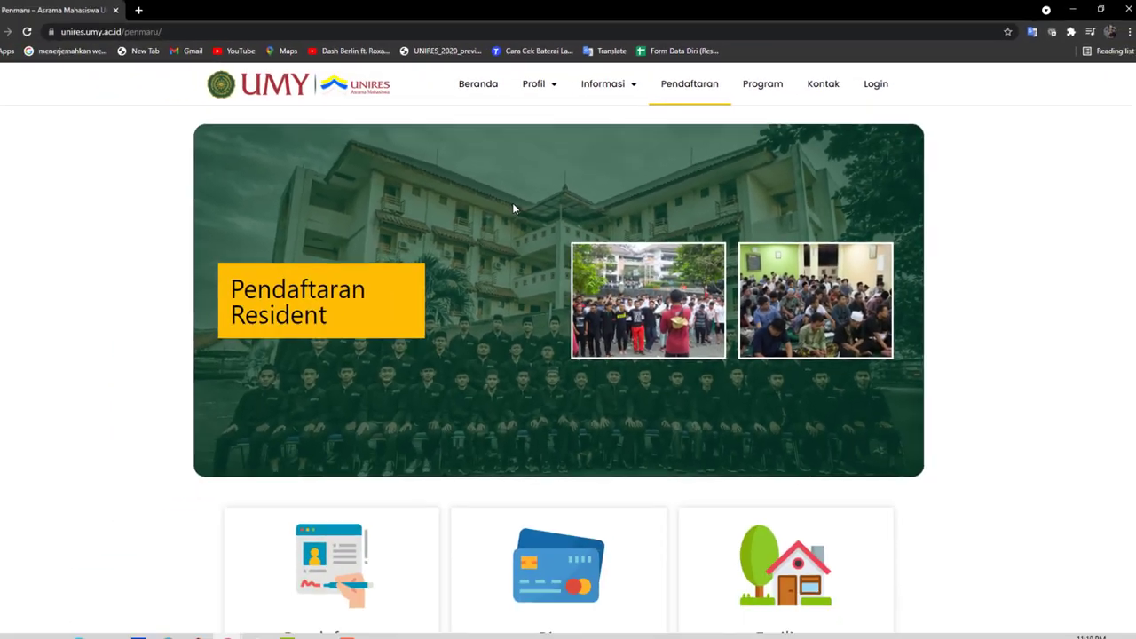
scroll(309, 312, "down", 3)
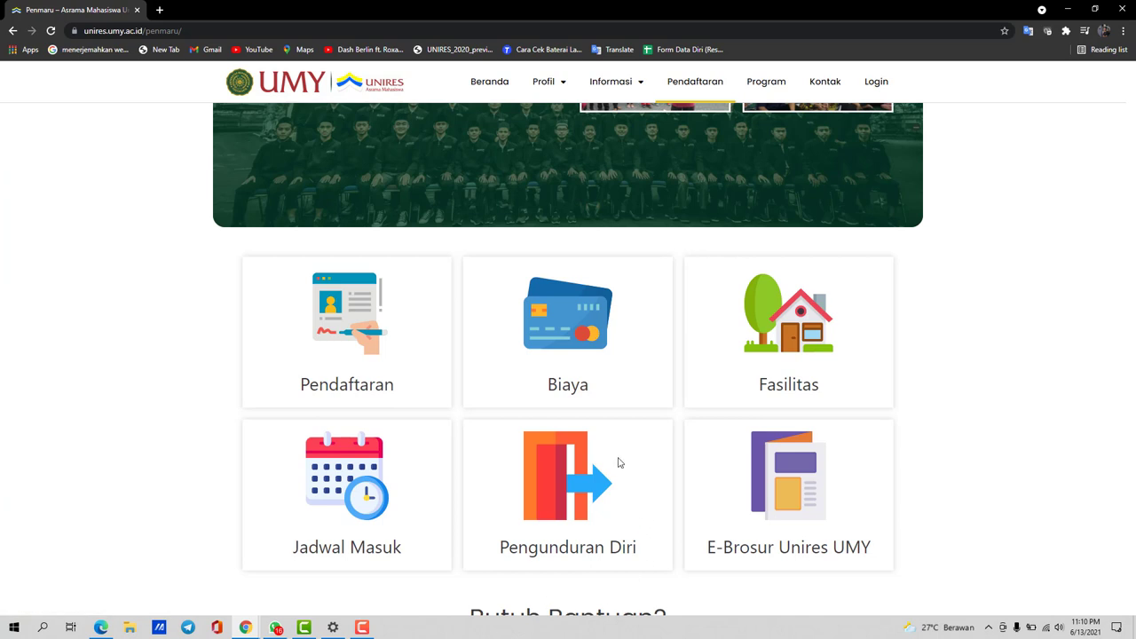
scroll(620, 463, "down", 1)
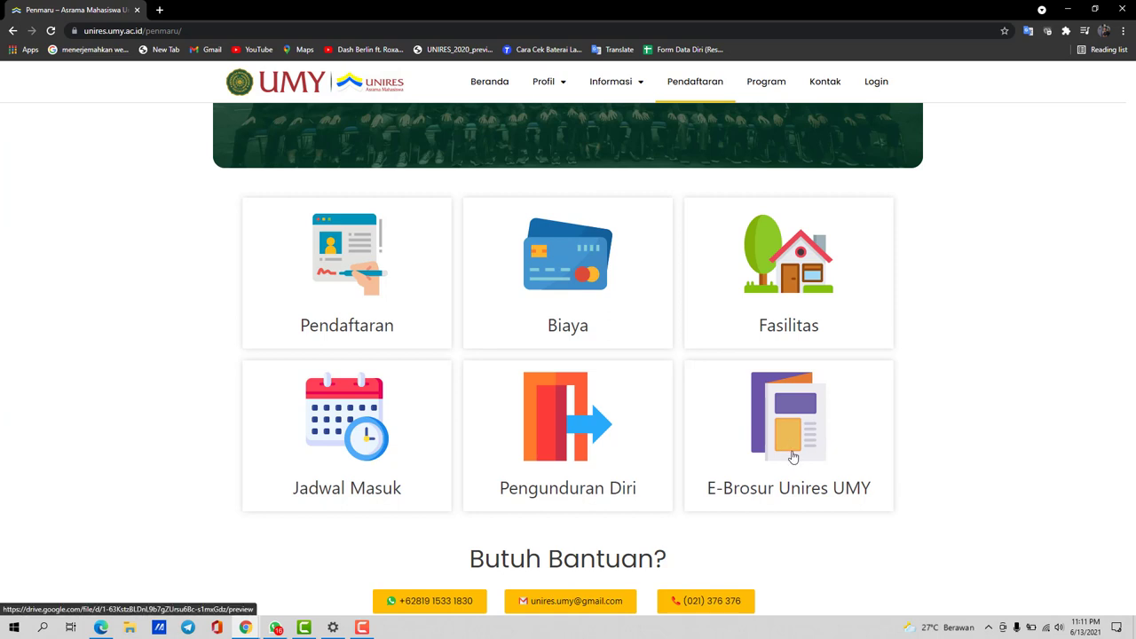
scroll(375, 414, "up", 1)
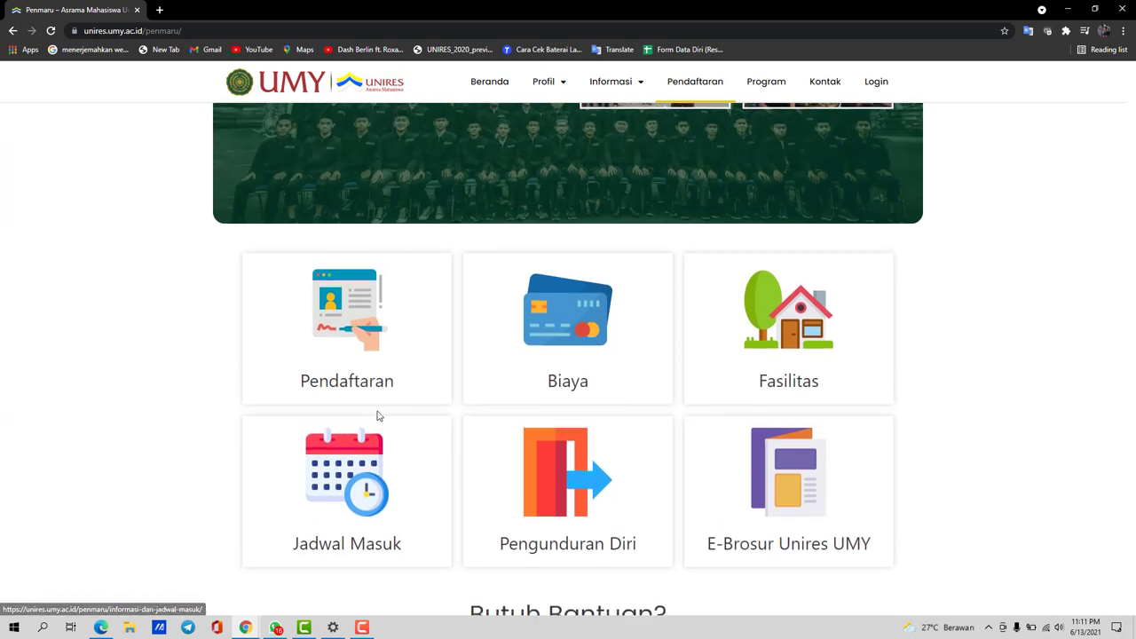
scroll(377, 414, "down", 1)
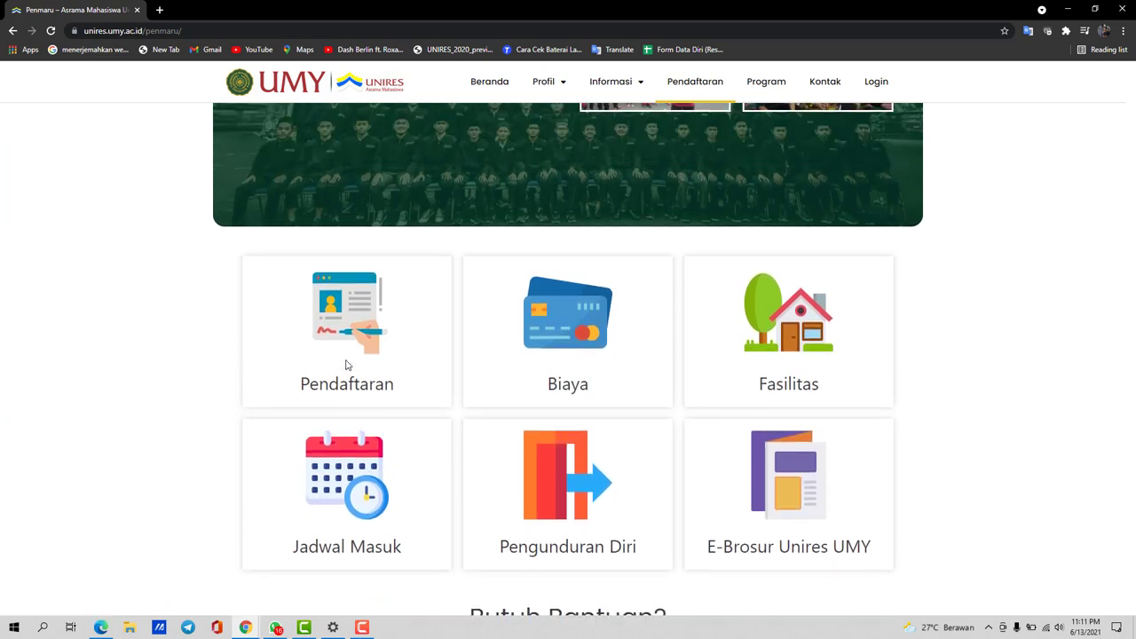
scroll(347, 363, "up", 1)
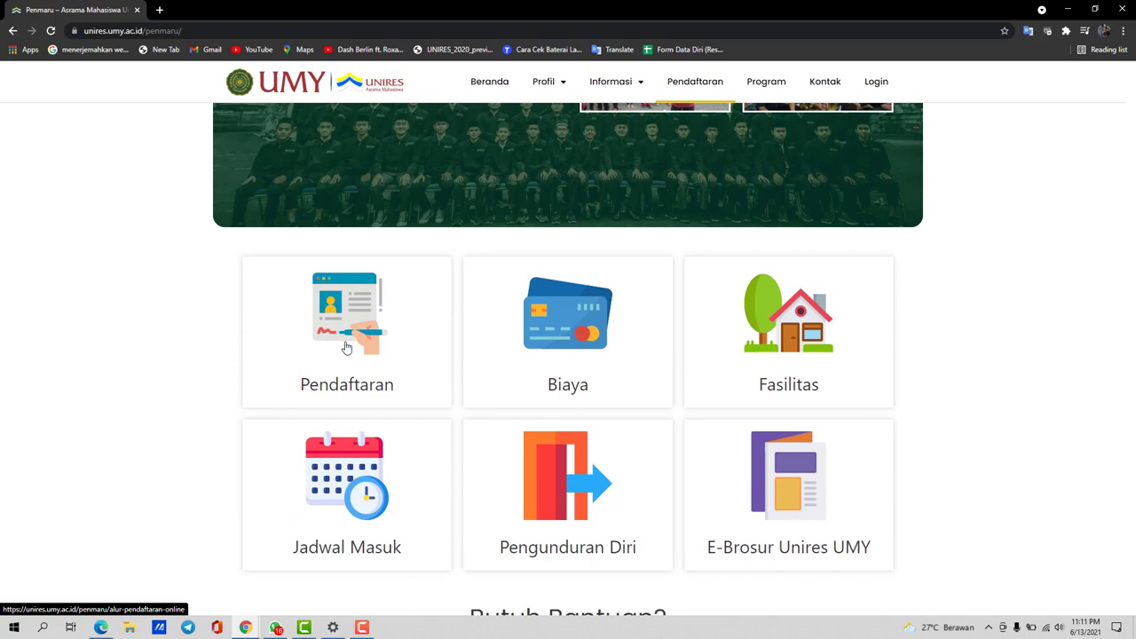
left_click(343, 336)
Read down the Pendaftaran Online UNIRES guide and continue via DAFTAR SEKARANG to the 2021/2022 registration
scroll(532, 333, "down", 3)
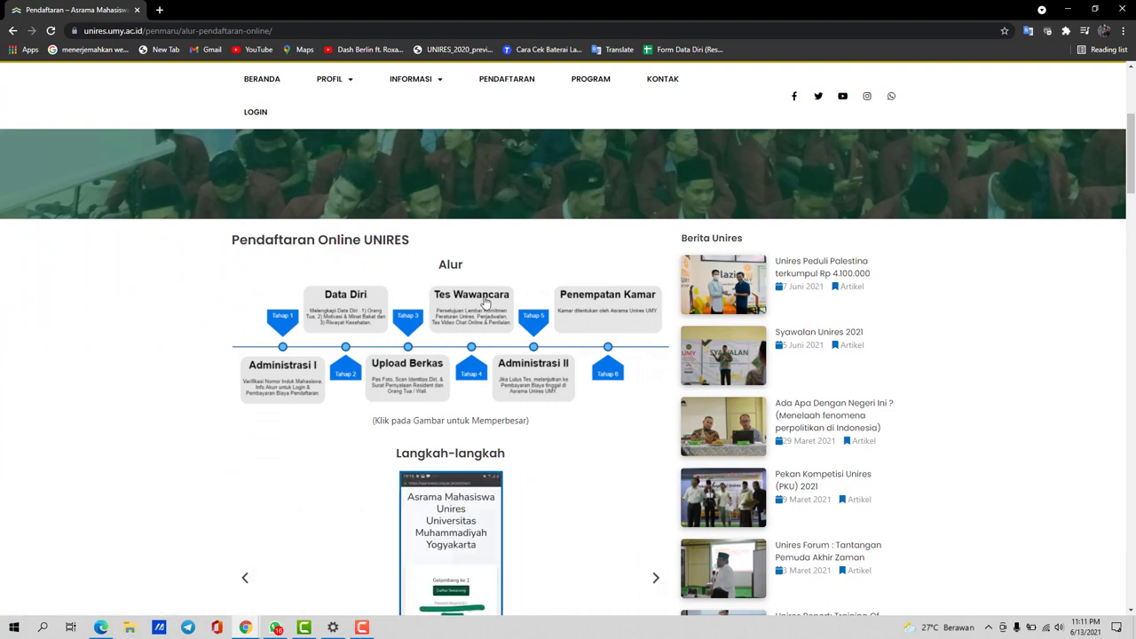
scroll(574, 322, "down", 1)
scroll(574, 323, "down", 4)
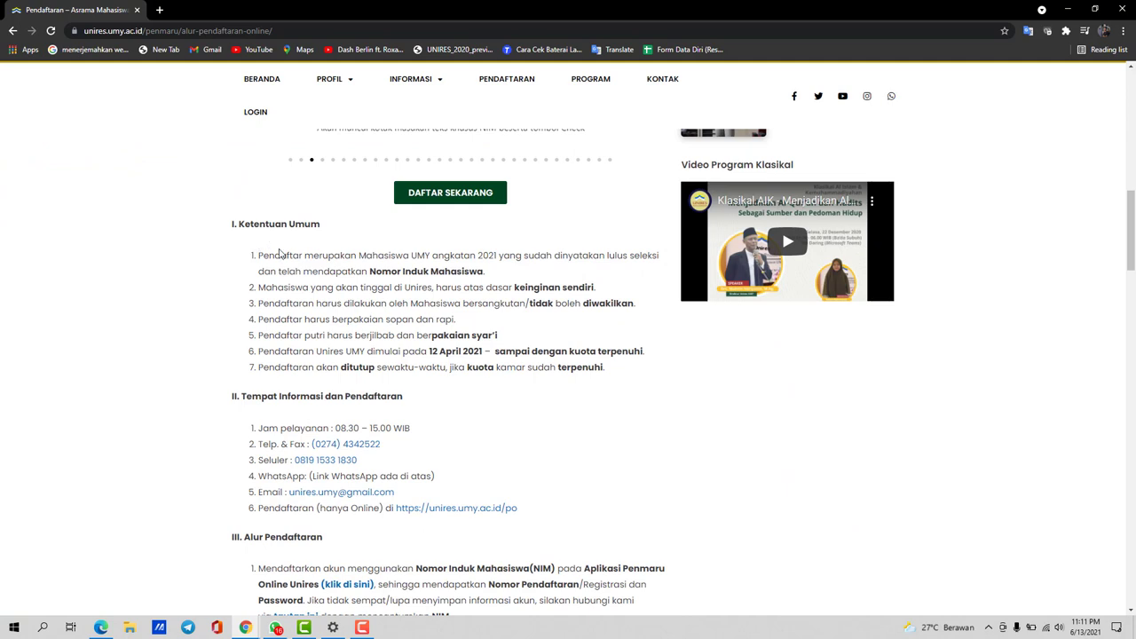
scroll(417, 399, "down", 1)
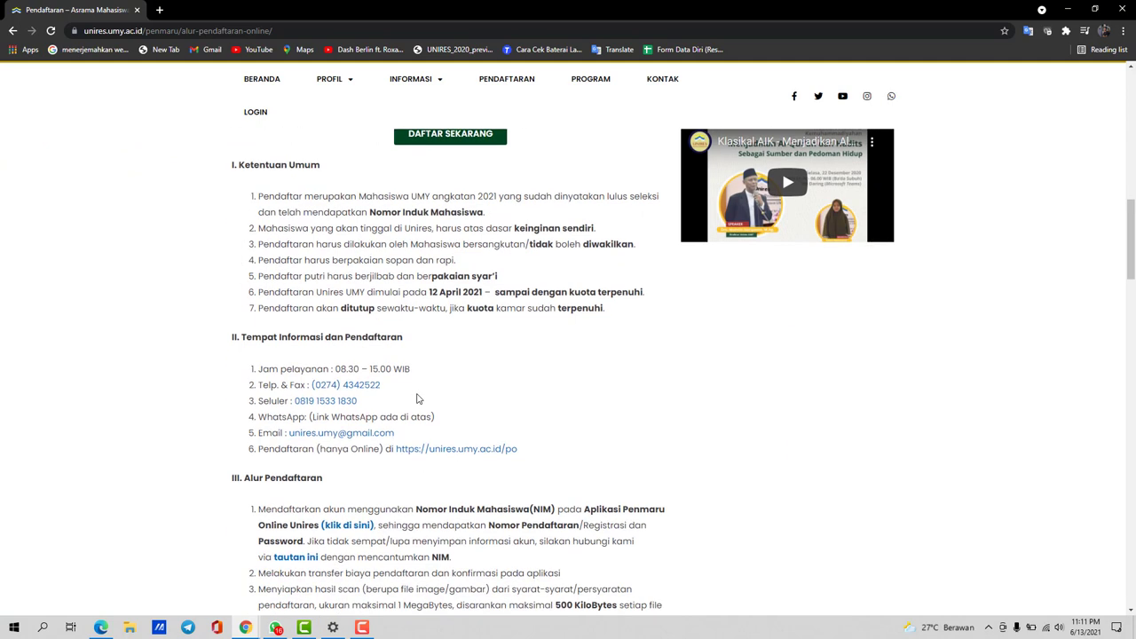
scroll(309, 421, "down", 2)
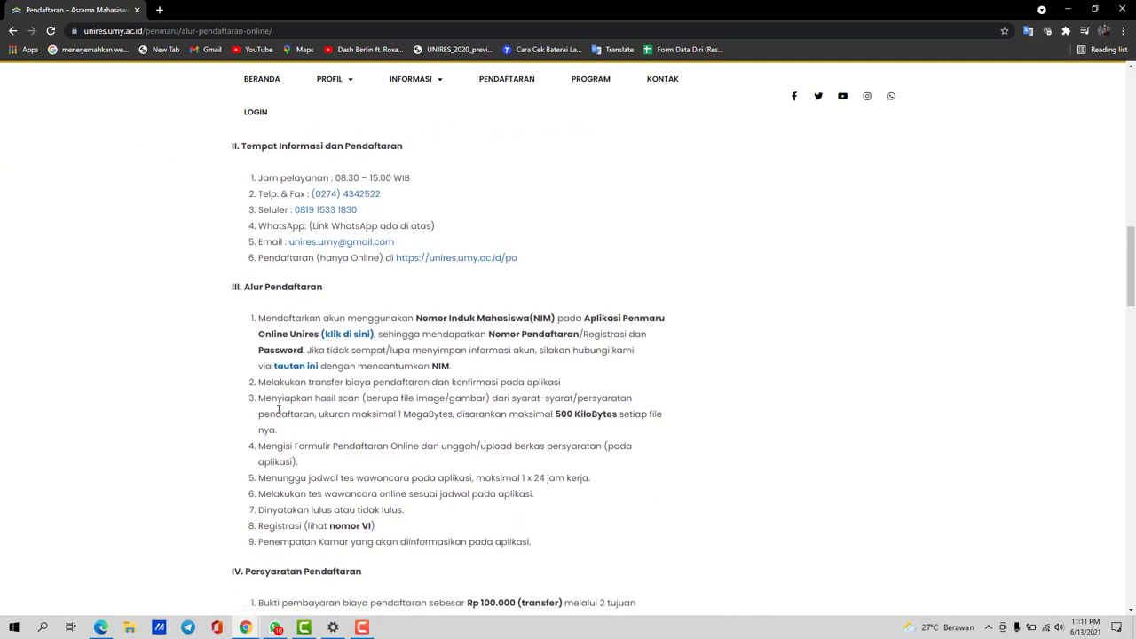
scroll(495, 479, "down", 4)
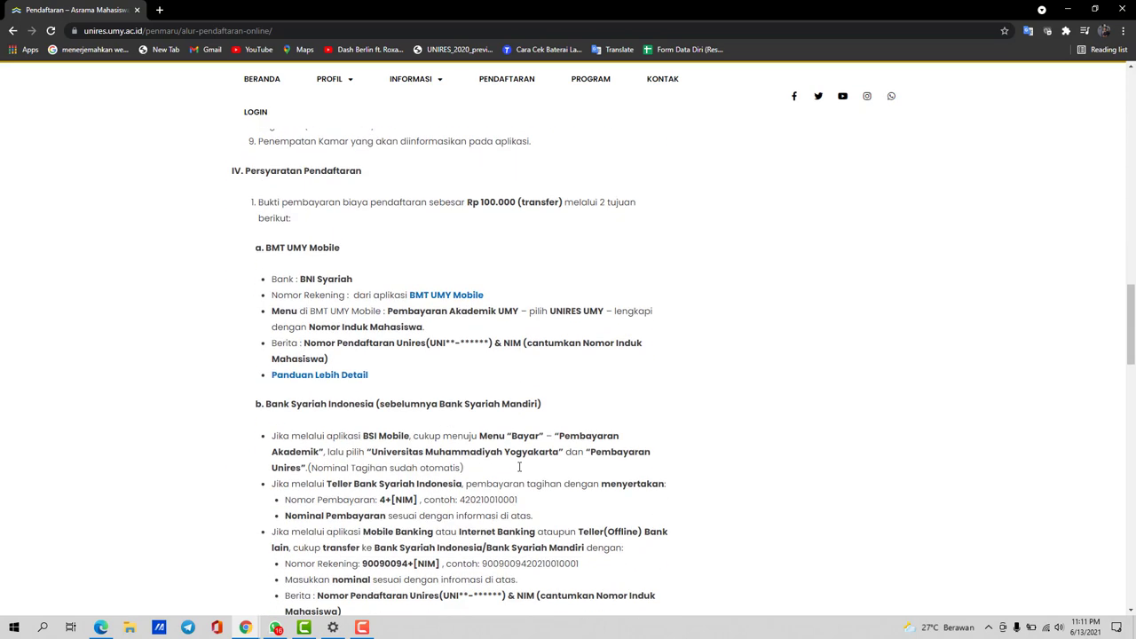
scroll(519, 468, "down", 2)
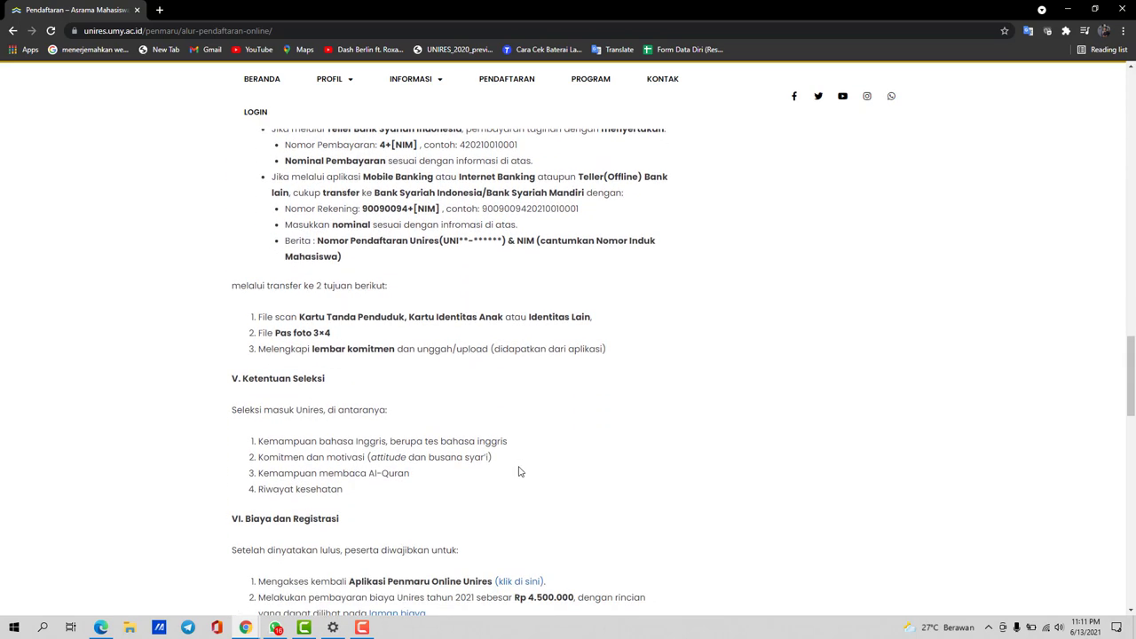
scroll(519, 471, "down", 7)
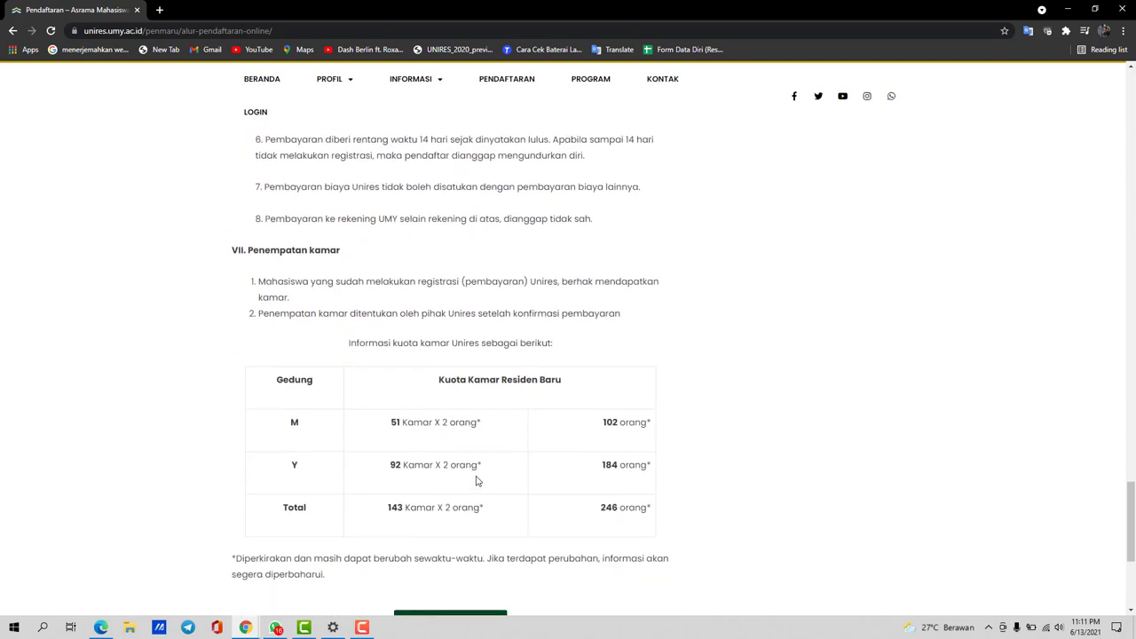
scroll(476, 481, "down", 1)
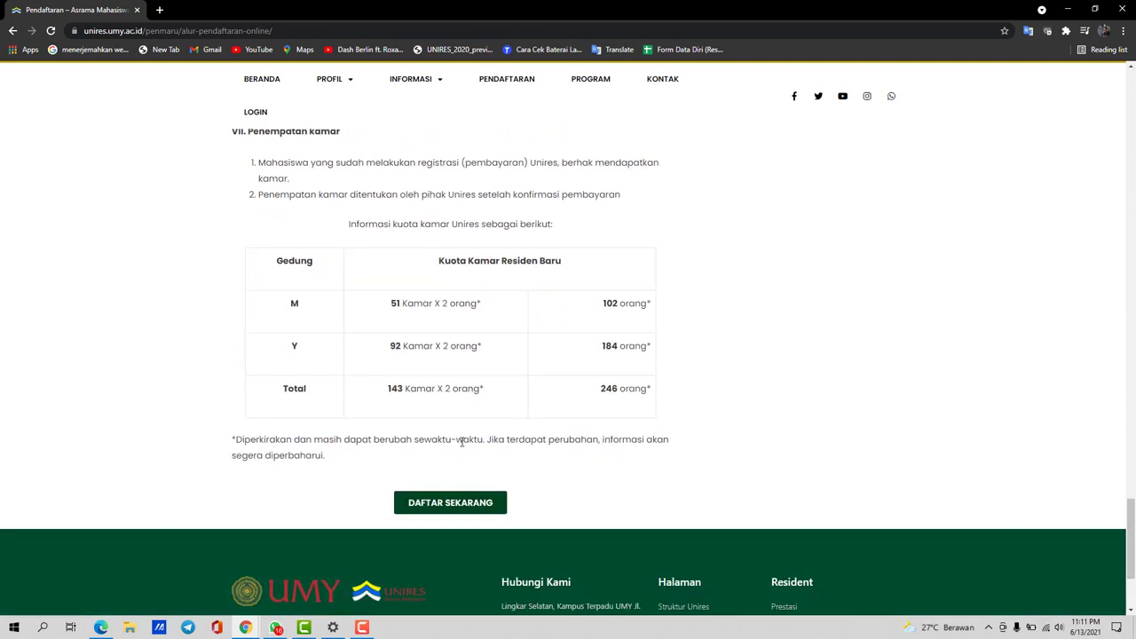
left_click(451, 505)
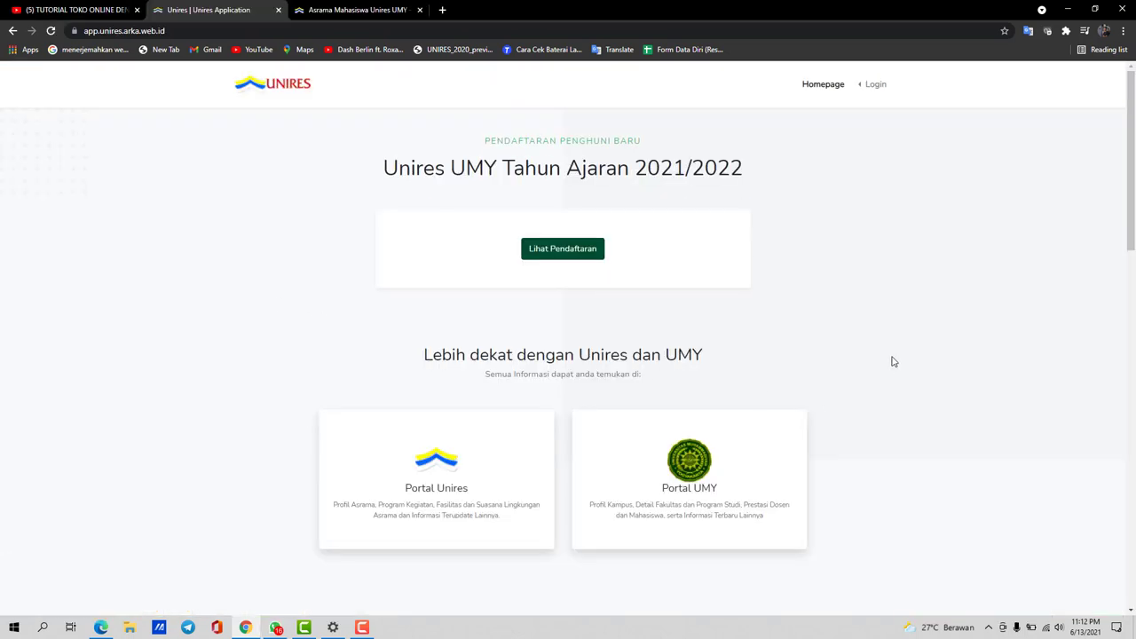
View the current registration wave details, highlighting the Gelombang ke label and remaining quota
left_click(574, 249)
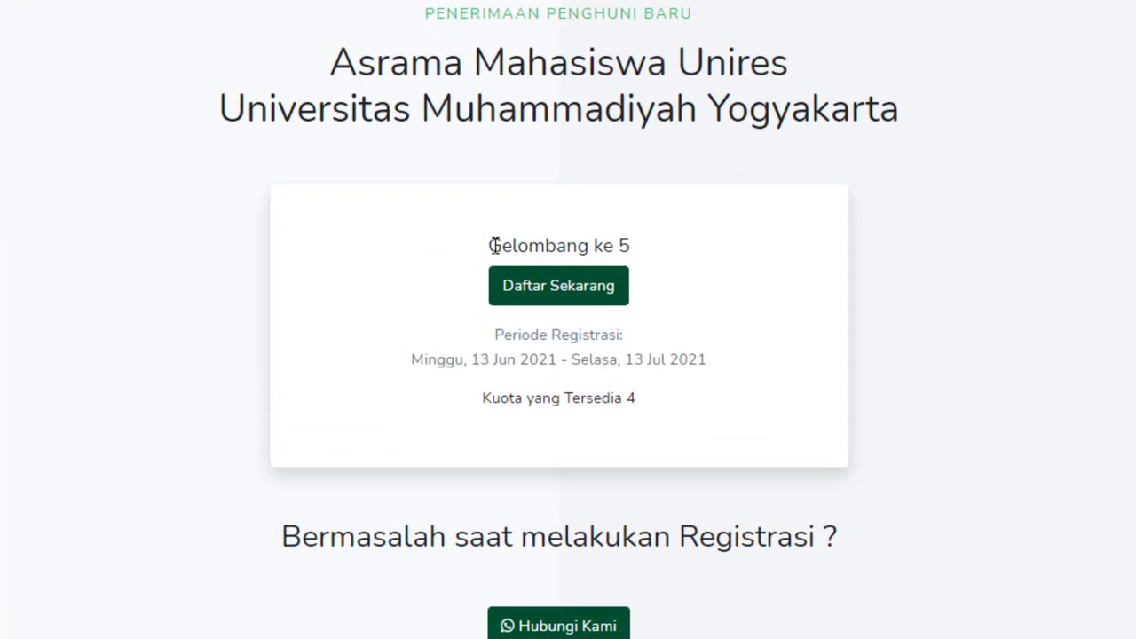
left_click_drag(489, 245, 619, 246)
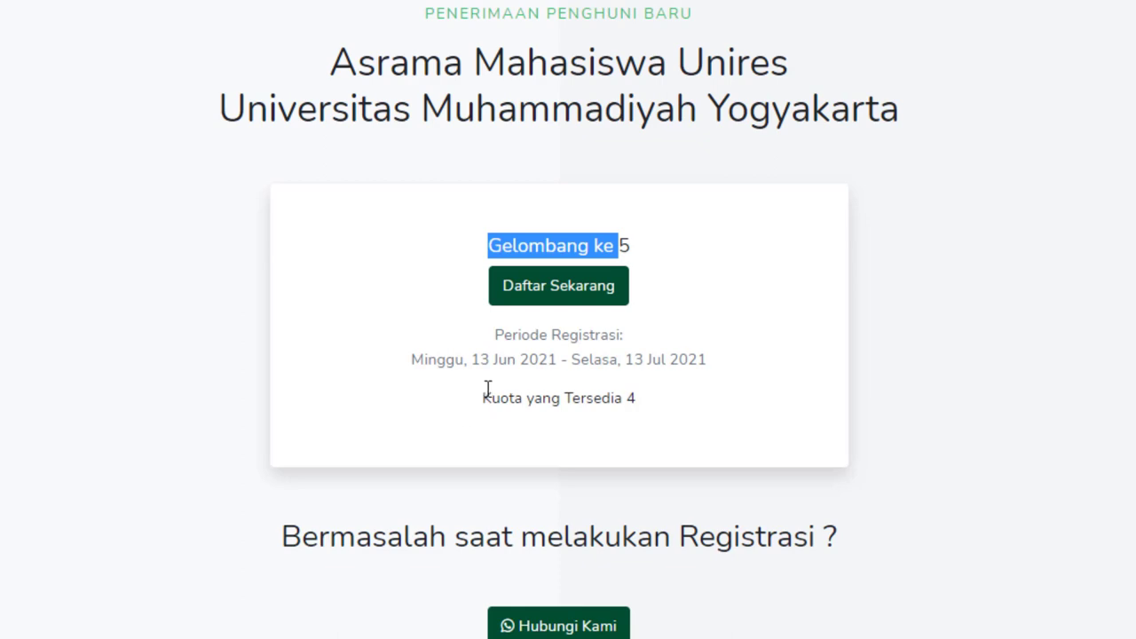
left_click_drag(482, 399, 648, 402)
left_click(651, 402)
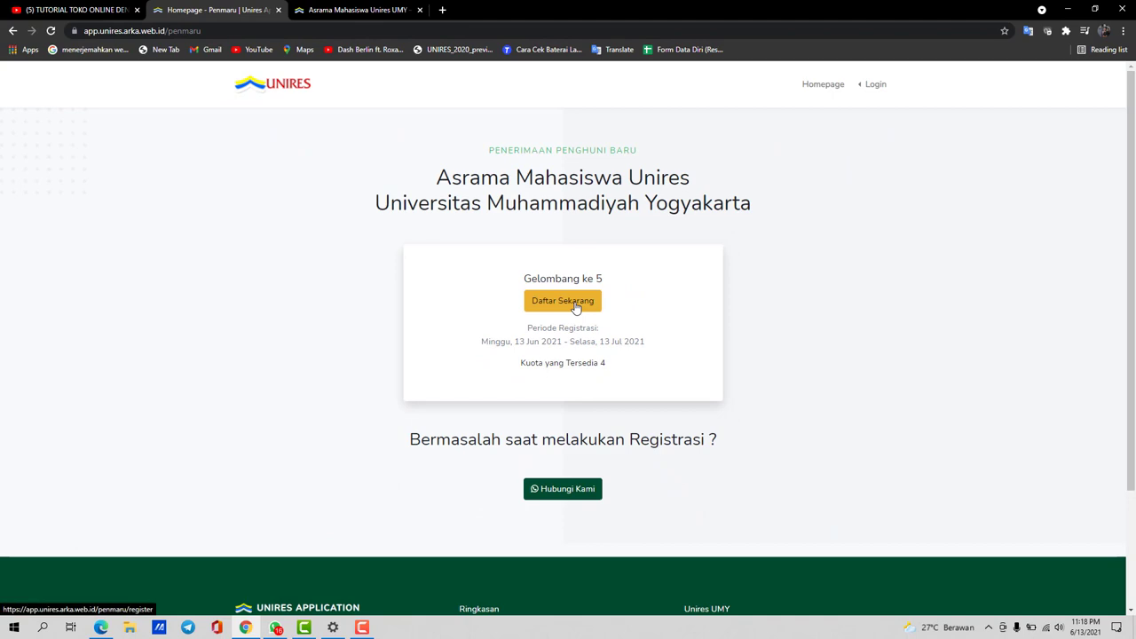
Start wave 5 registration, check the student's NIM, and highlight the returned name and birthplace
left_click(575, 306)
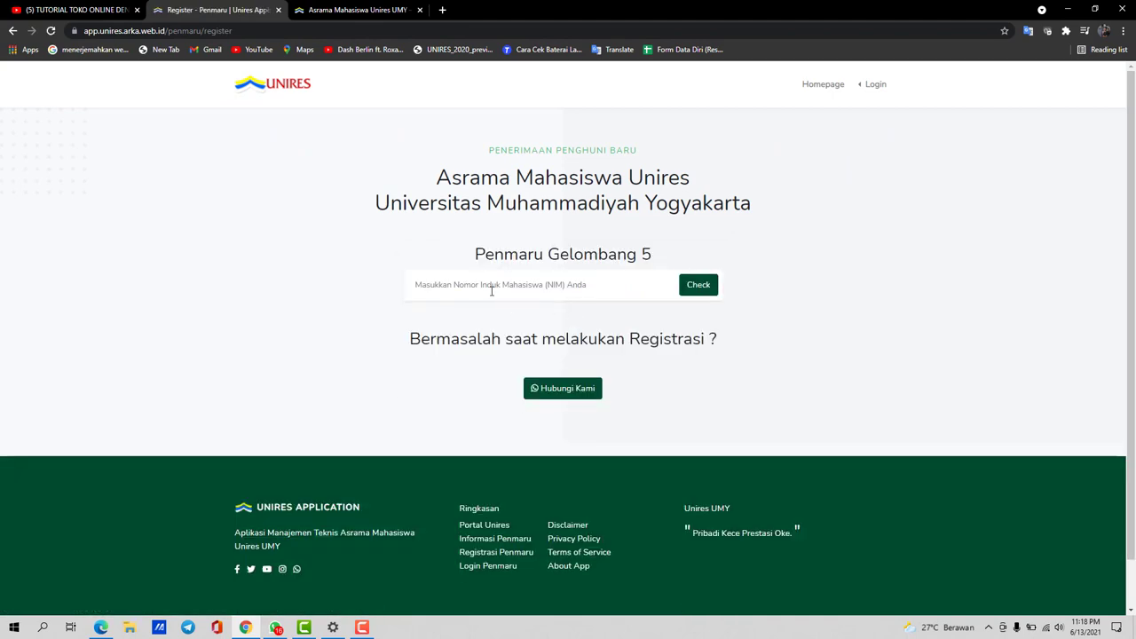
left_click(477, 285)
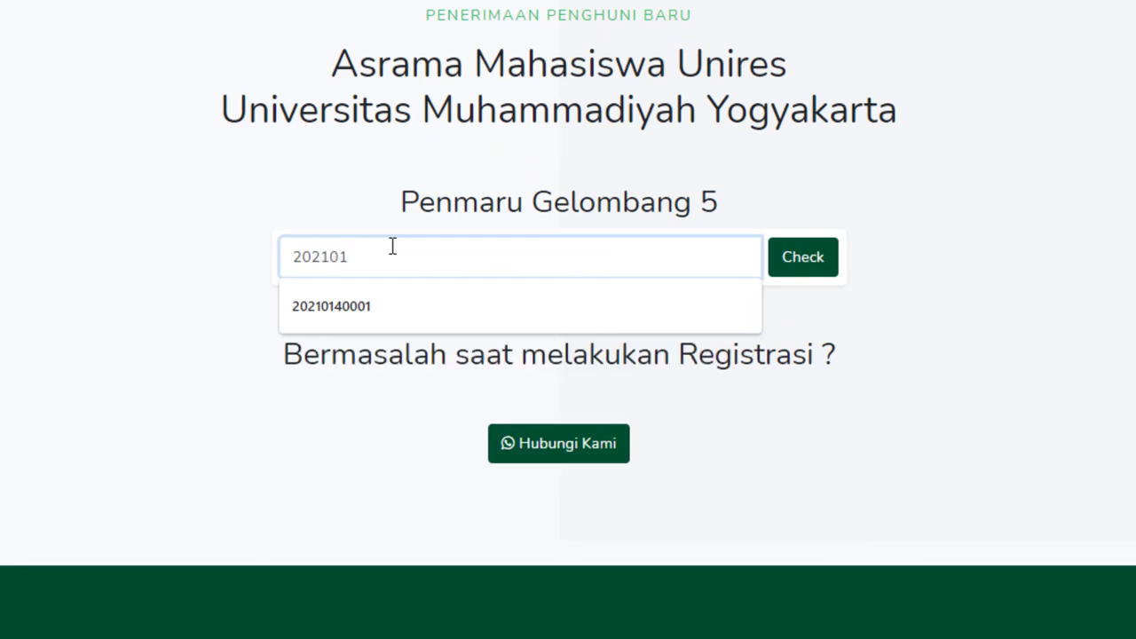
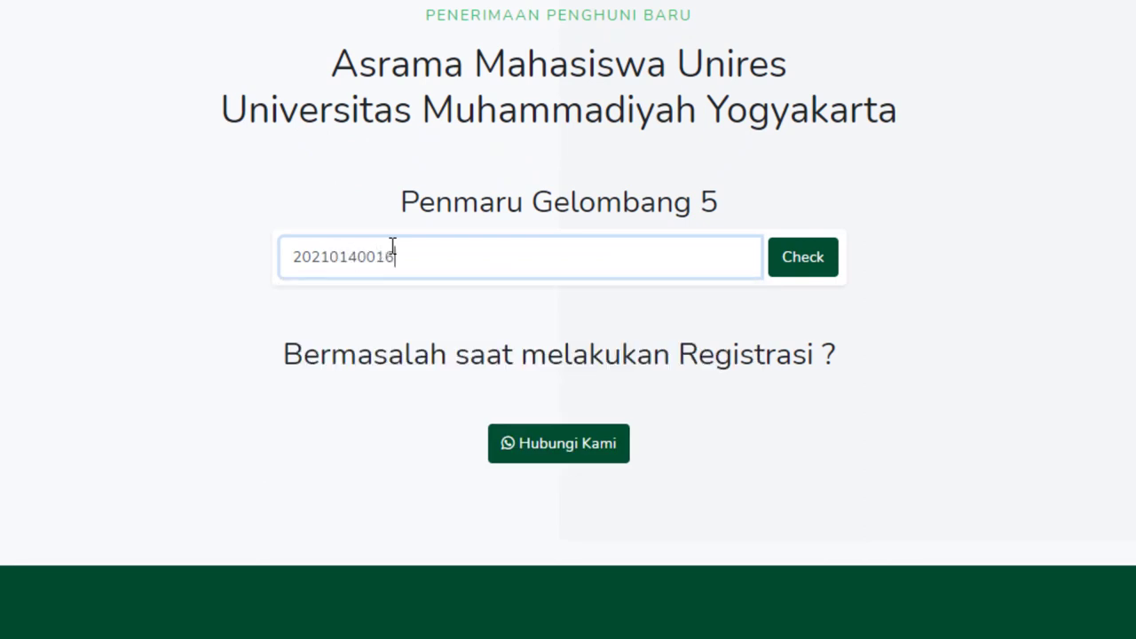
left_click(809, 264)
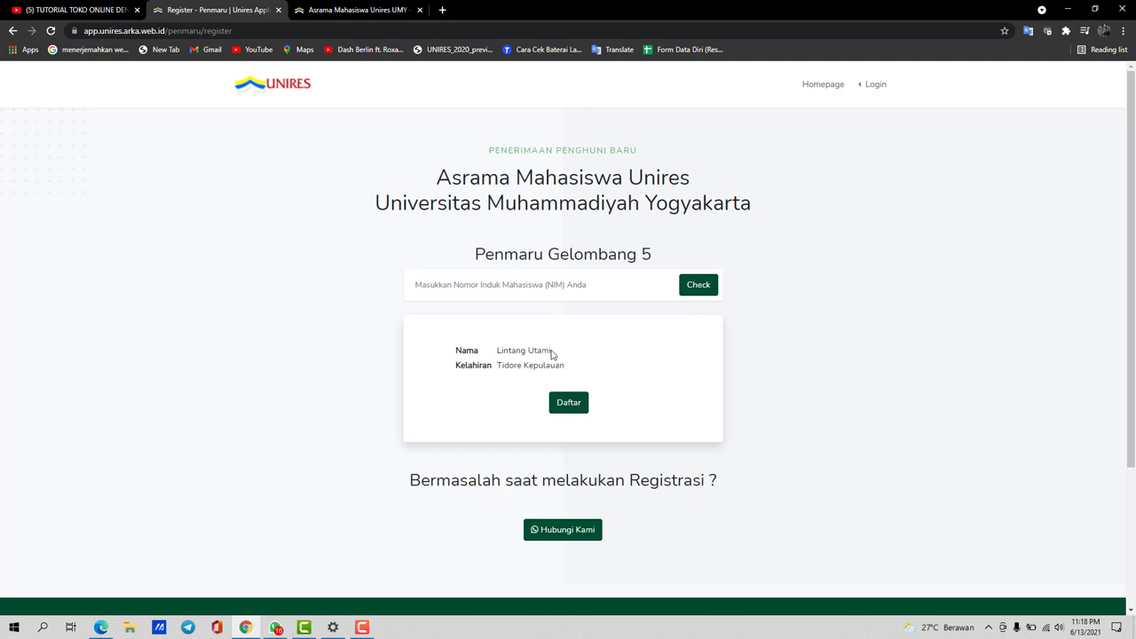
left_click_drag(551, 351, 496, 351)
left_click_drag(575, 367, 495, 366)
Proceed with registering the found student and select the registration number and password
left_click(591, 367)
left_click(569, 403)
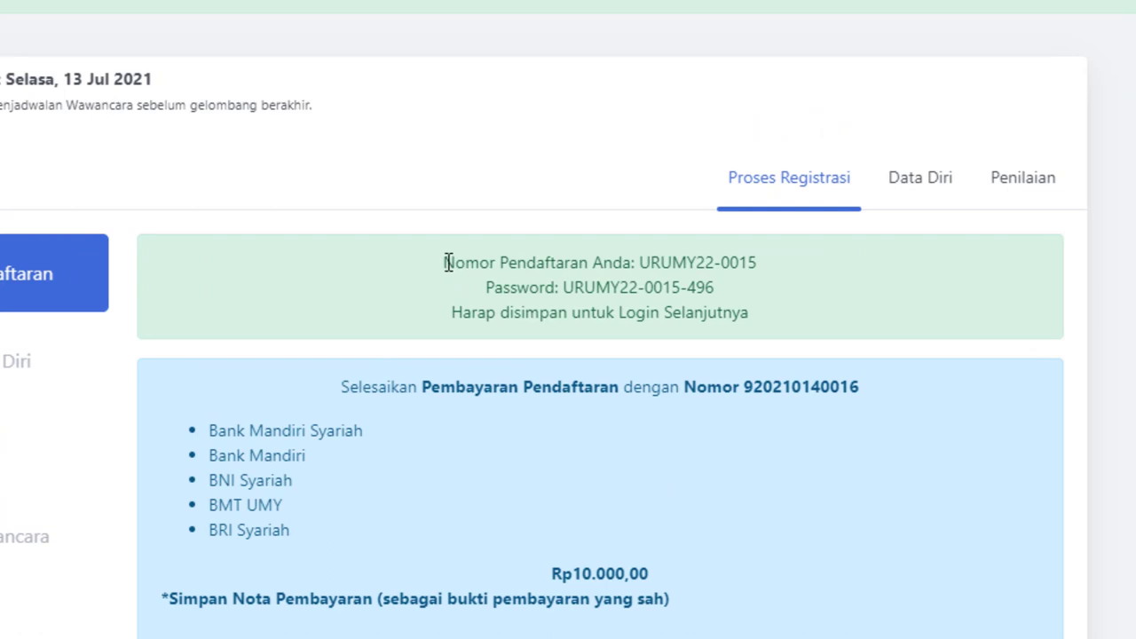
left_click_drag(448, 263, 760, 266)
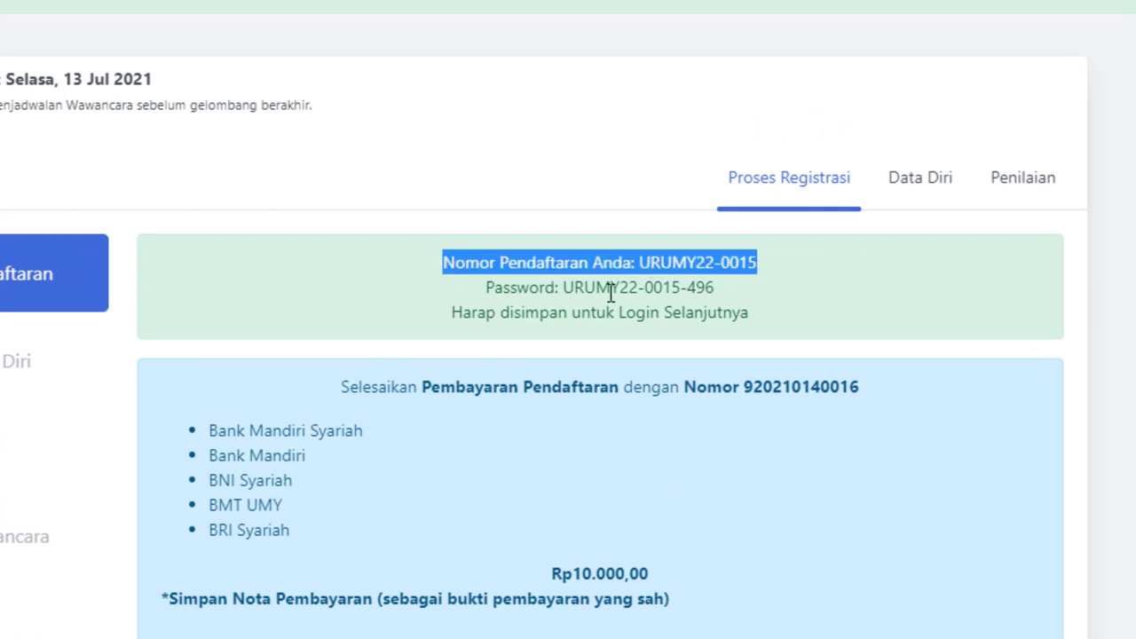
left_click_drag(485, 287, 570, 293)
left_click(744, 299)
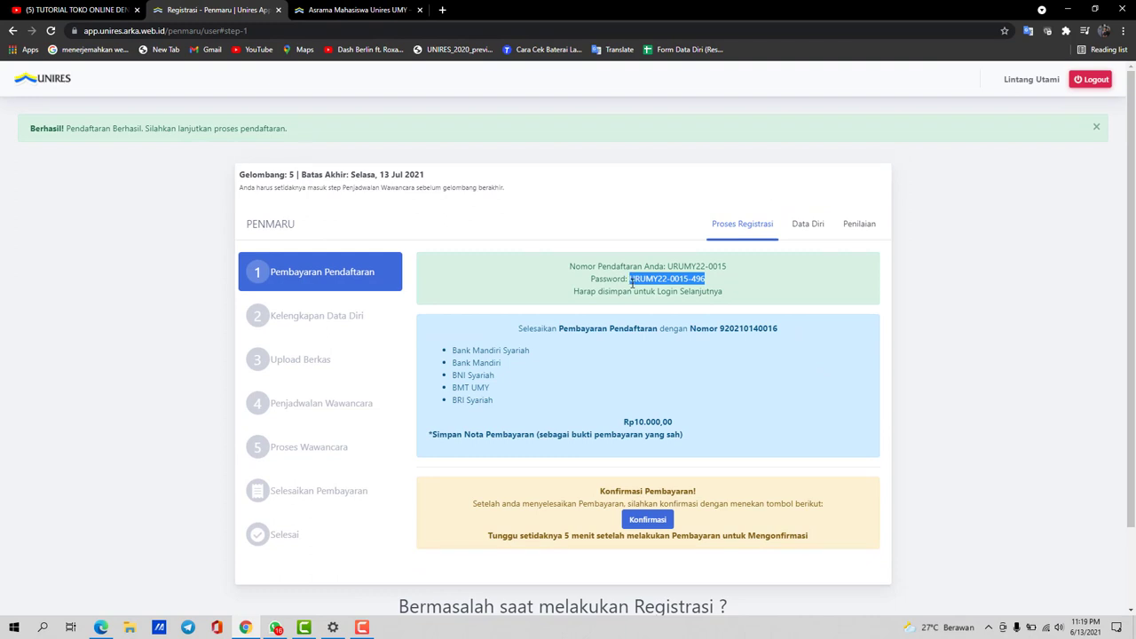
left_click_drag(728, 267, 669, 265)
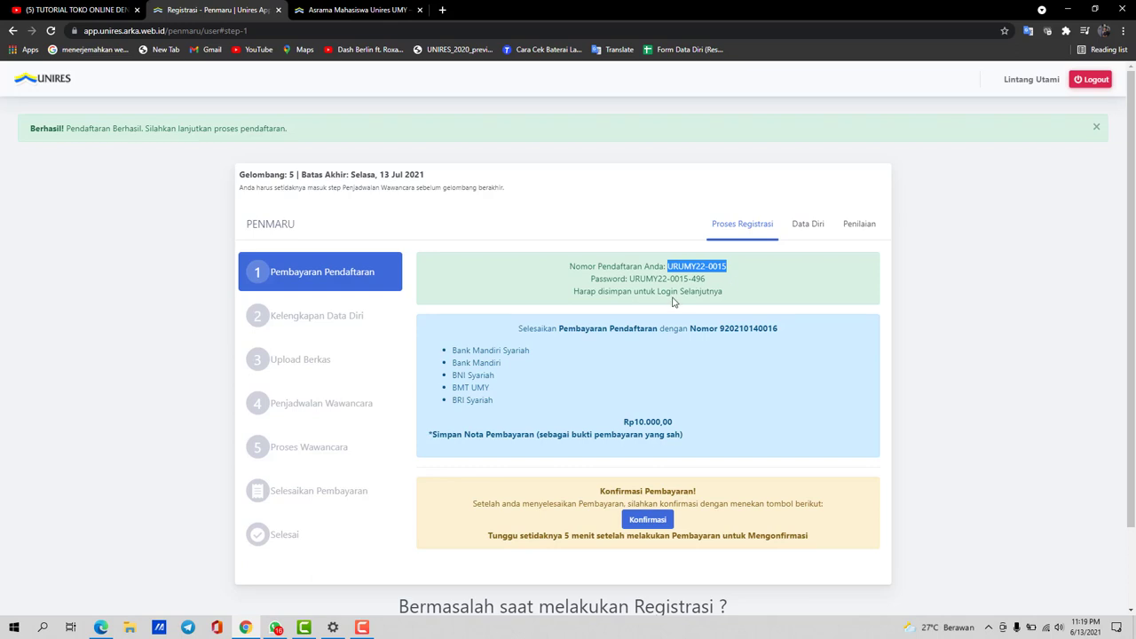
left_click(625, 381)
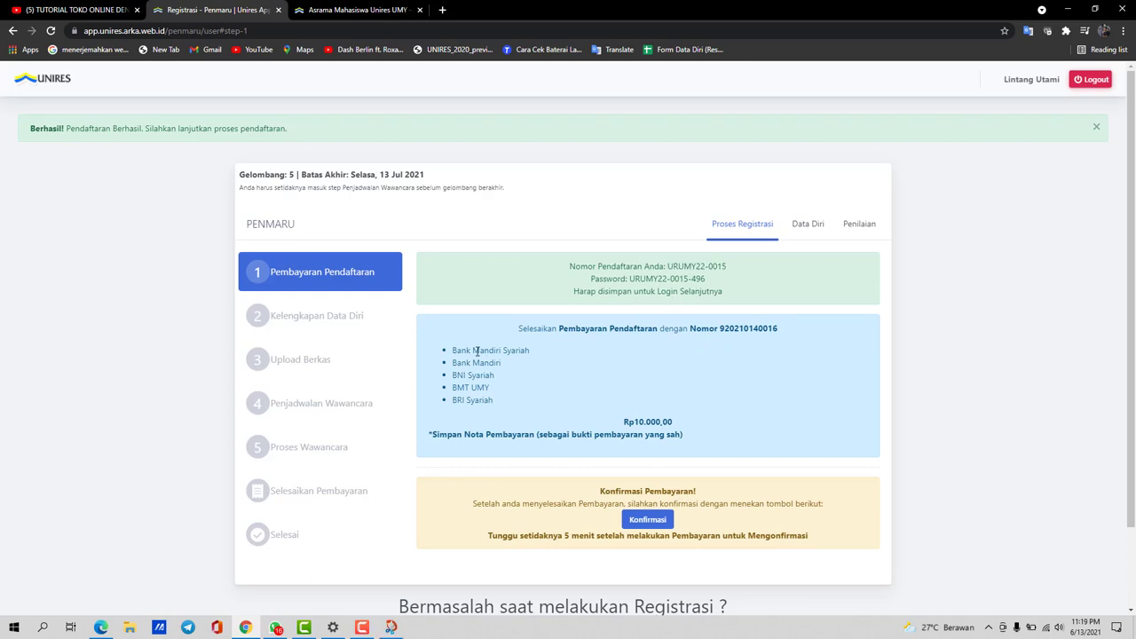
Select the bank names and the payment number in the Rp10.000,00 payment instructions
left_click_drag(454, 350, 510, 404)
left_click(535, 403)
mouse_move(495, 387)
left_mouse_down()
mouse_move(452, 388)
mouse_move(454, 375)
mouse_move(505, 383)
left_mouse_up()
left_click_drag(720, 330, 769, 330)
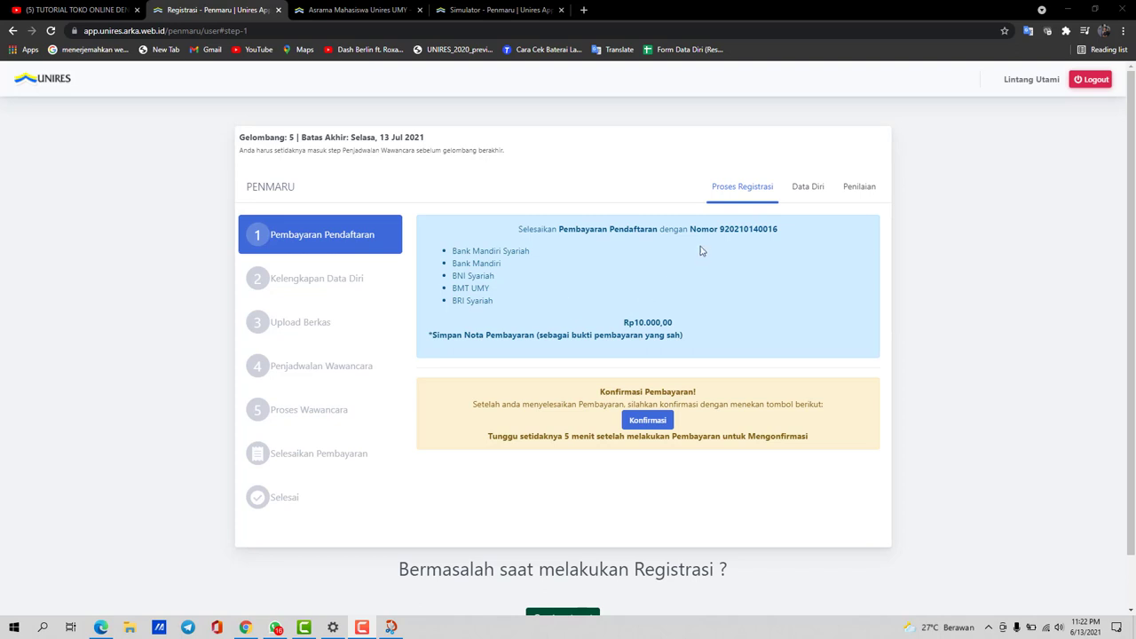
left_click_drag(780, 236, 717, 227)
left_click(788, 257)
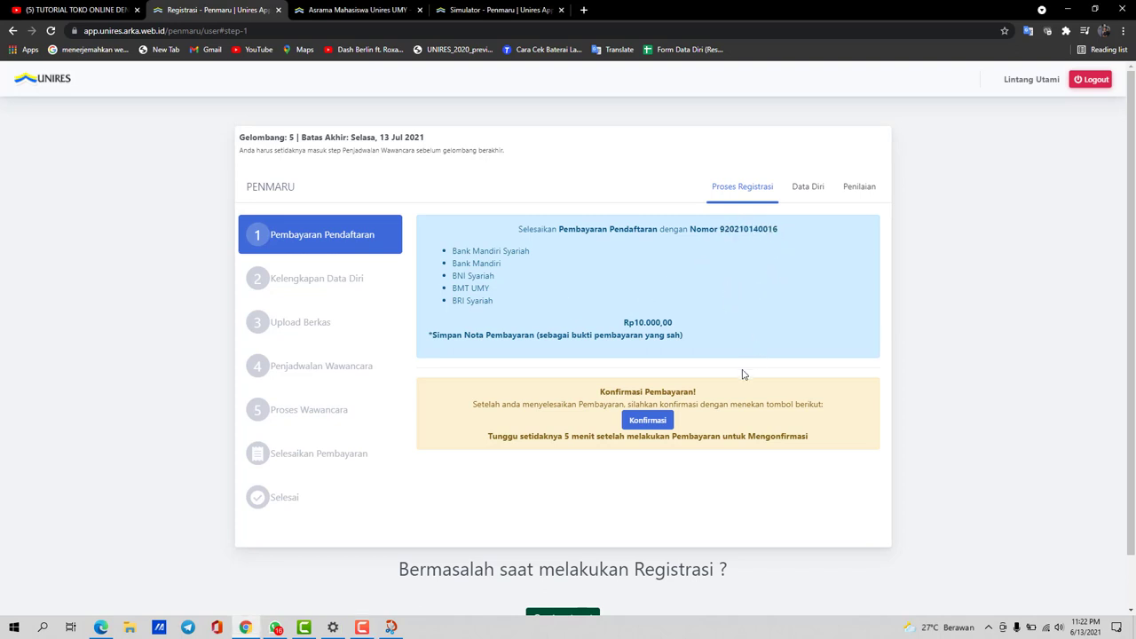
Confirm the registration payment and fill the father's name and job Tentara from suggestions
left_click(666, 424)
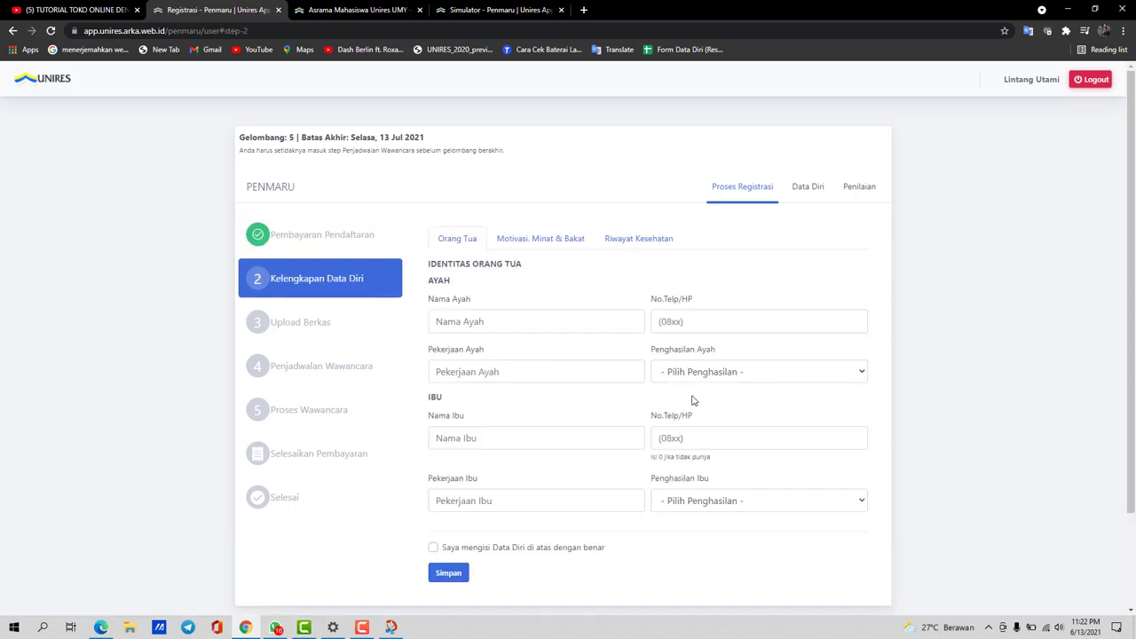
left_click(444, 321)
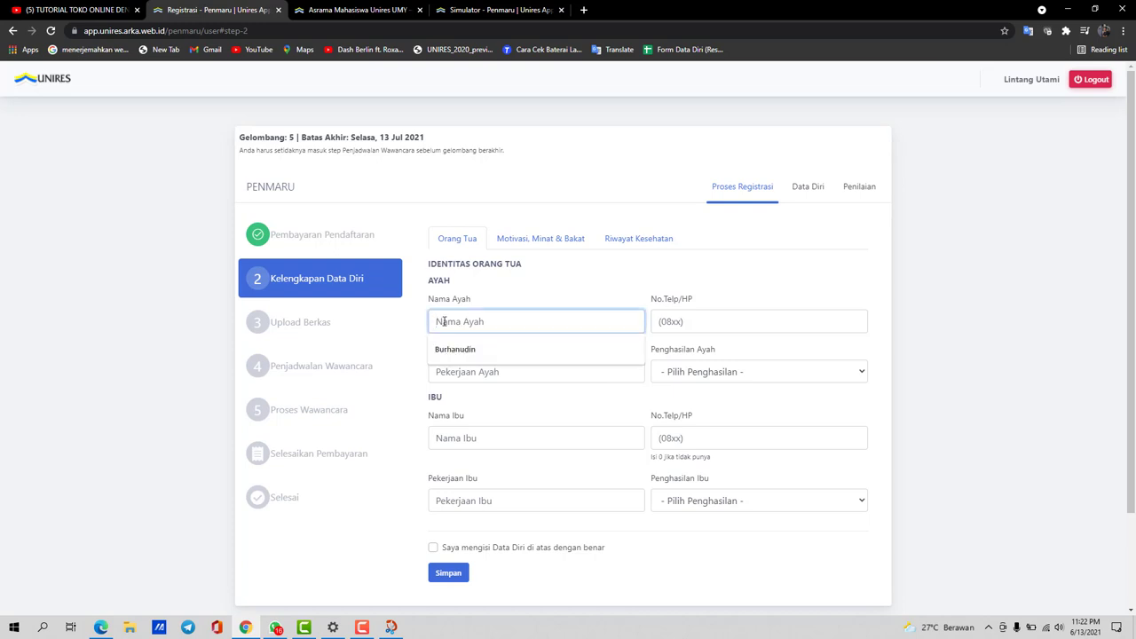
left_click(521, 301)
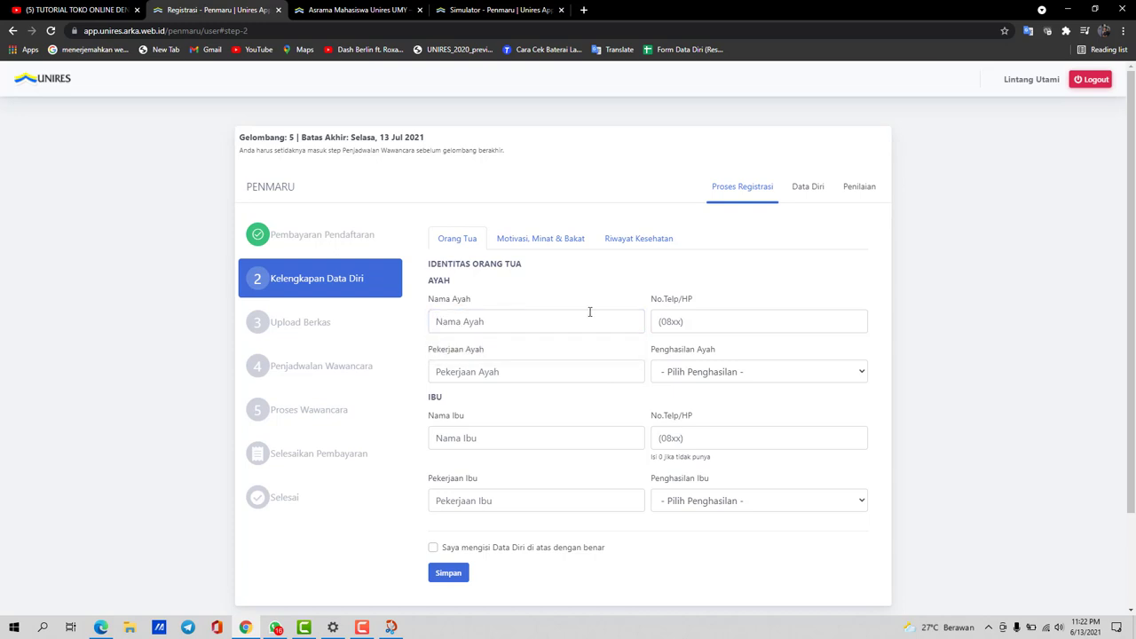
scroll(590, 312, "down", 1)
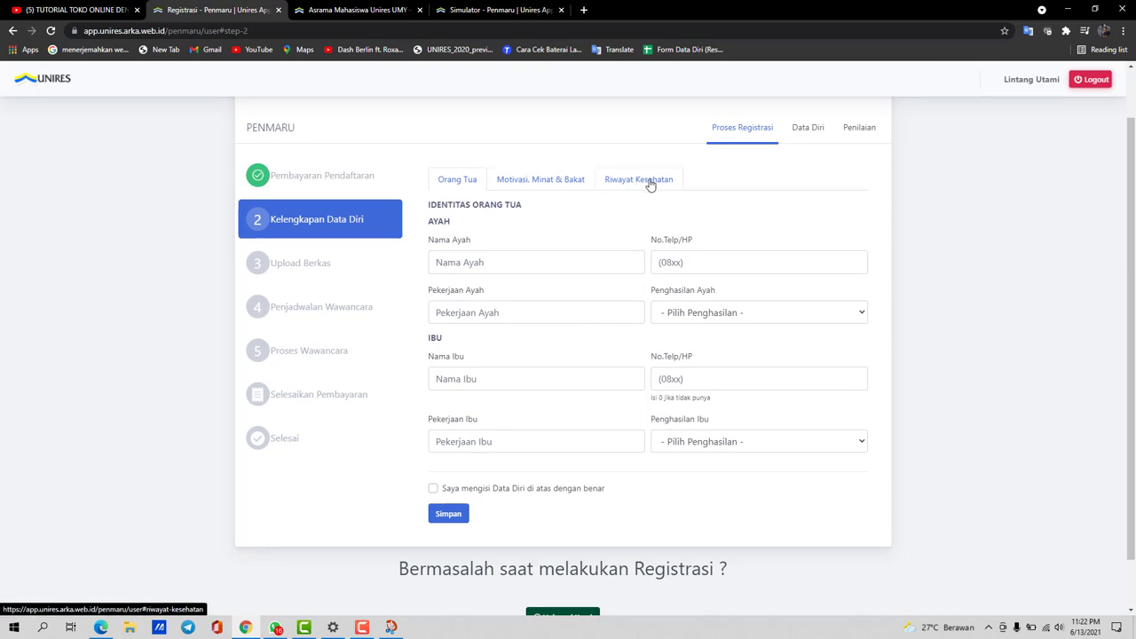
left_click(497, 313)
left_click(482, 346)
Enter the father's and mother's phone numbers on the Orang Tua tab
left_click(702, 262)
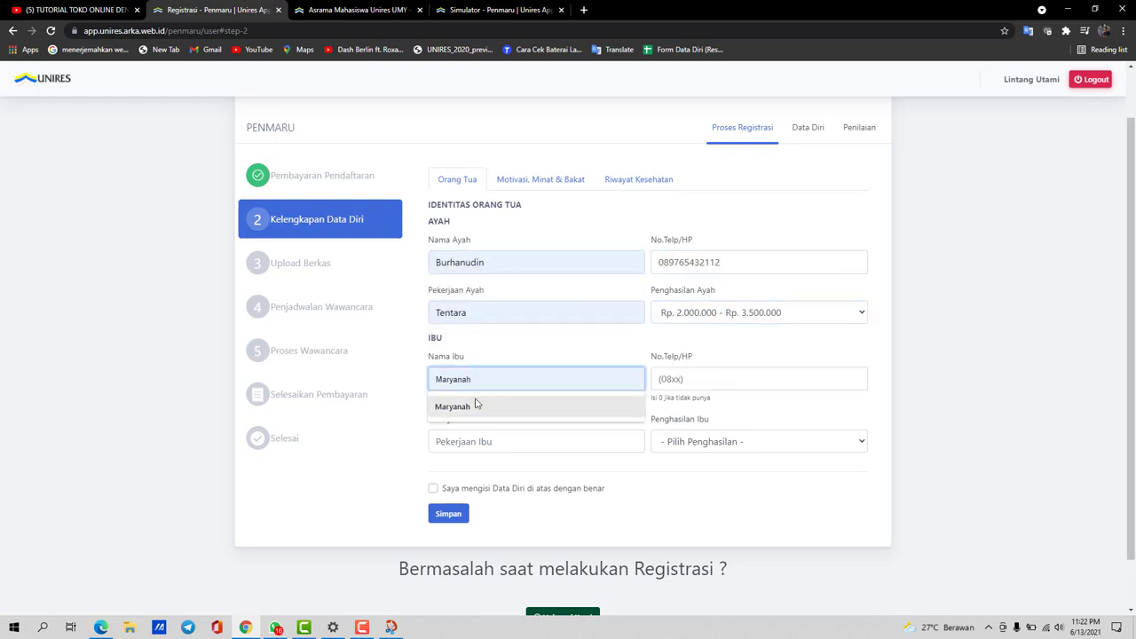
left_click(722, 386)
type("0891234567890")
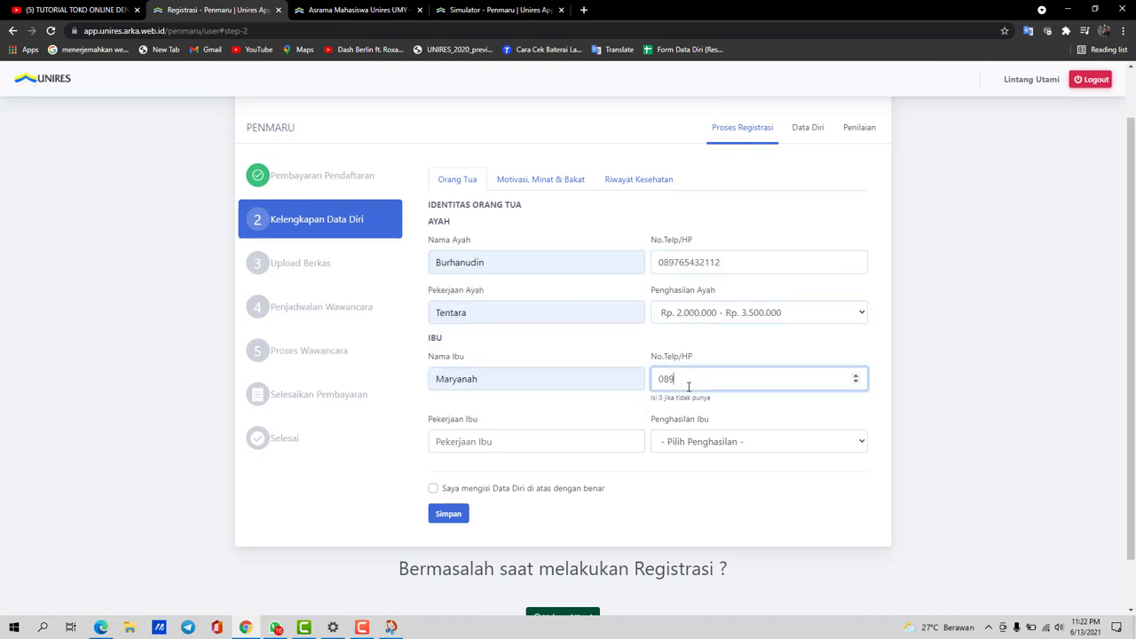
key("Tab")
Set the mother's job to Guru and her income to below Rp. 2.000.000
type("Guru")
key("Tab")
key("Down")
Write the motivation (near campus, needs guidance), add achievement Juara 1 Adzan 2019, and choose Volly
left_click(539, 179)
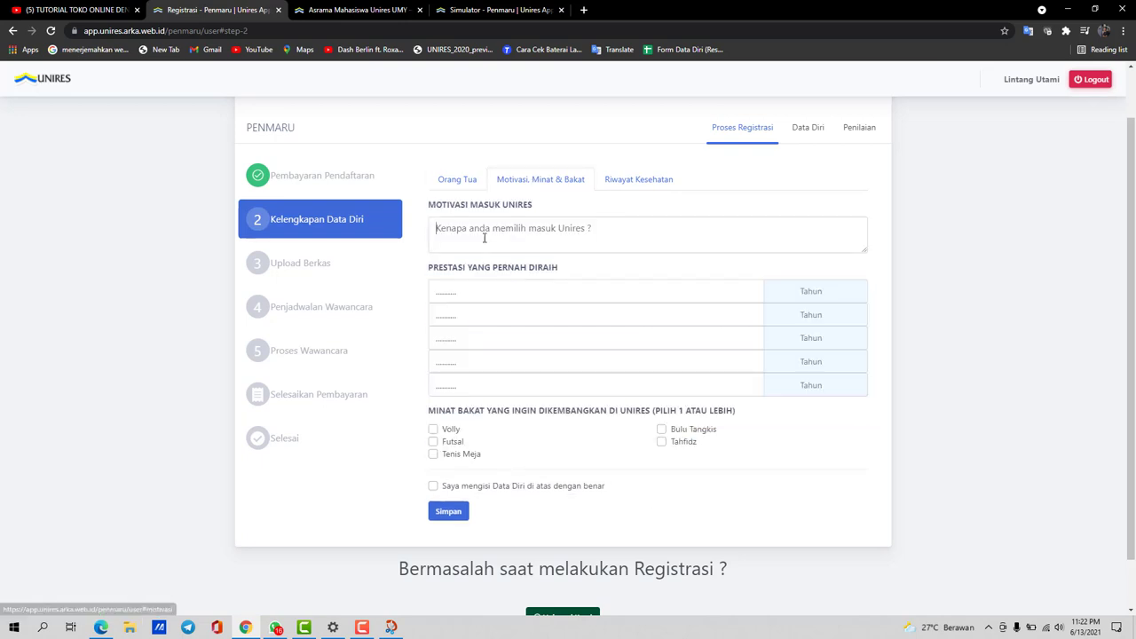
left_click(482, 230)
type("karena ingin dekat degan kampus dan ")
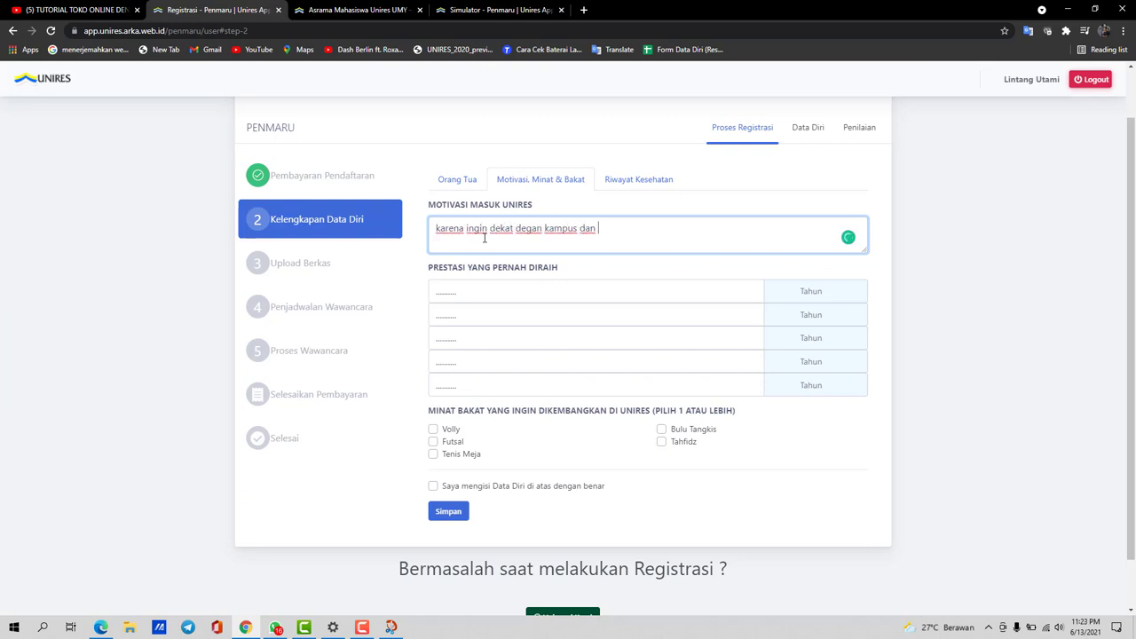
type("perlu bimbingan karena jauh dari orang tua")
left_click(436, 292)
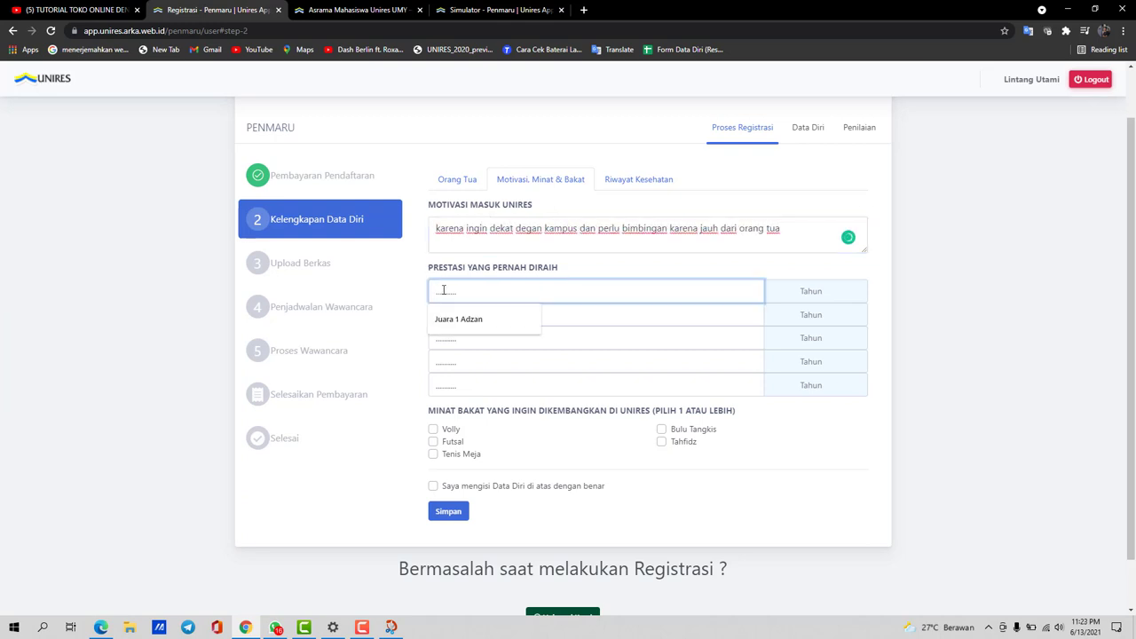
left_click(456, 317)
left_click(811, 291)
type("2019")
left_click(480, 431)
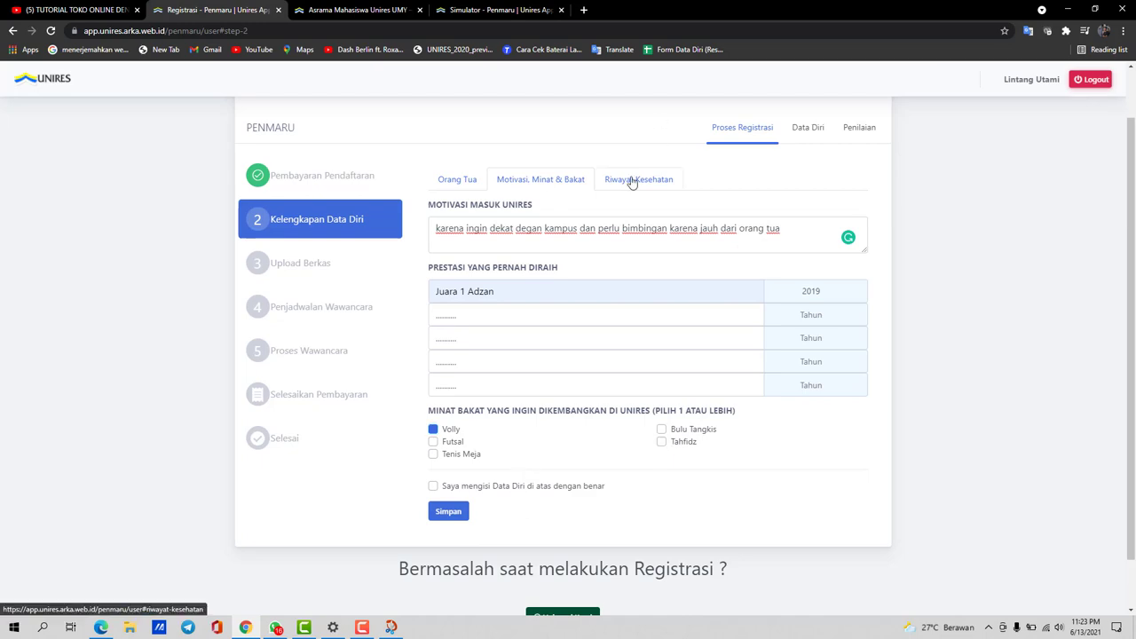
Enter health data: 60 kg, 170 cm, blood type A, no glasses, never drugs, alcohol or smoking
left_click(638, 179)
left_click(523, 262)
type("60")
left_click(712, 263)
type("170")
left_click(433, 308)
left_click(661, 320)
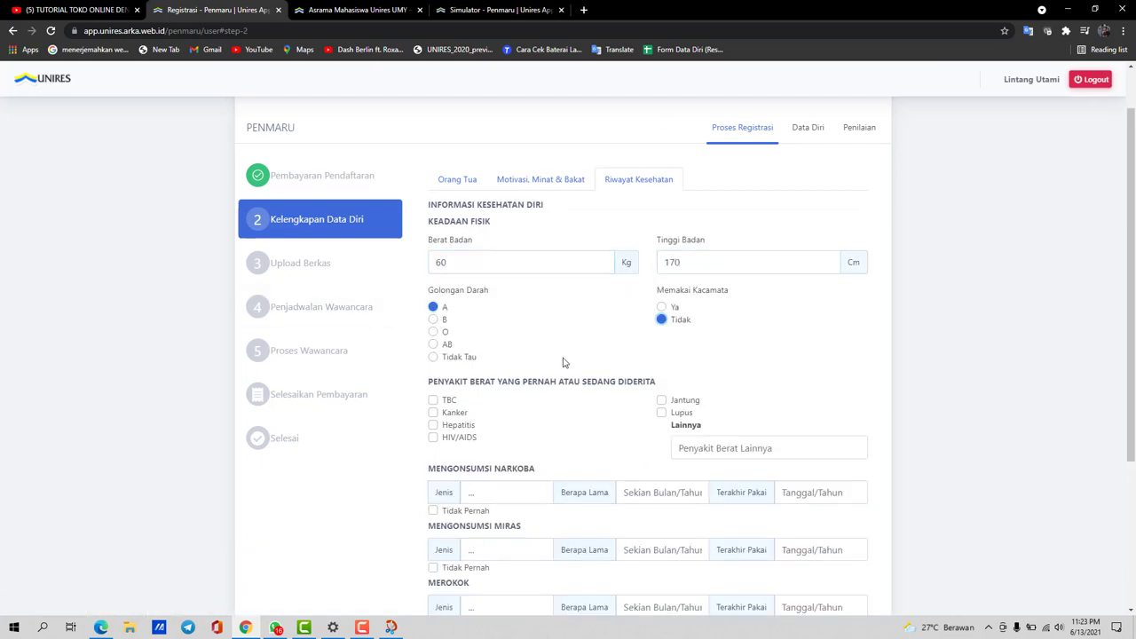
scroll(568, 372, "down", 2)
left_click(433, 393)
scroll(497, 443, "down", 1)
left_click(434, 364)
left_click(433, 422)
scroll(506, 497, "up", 2)
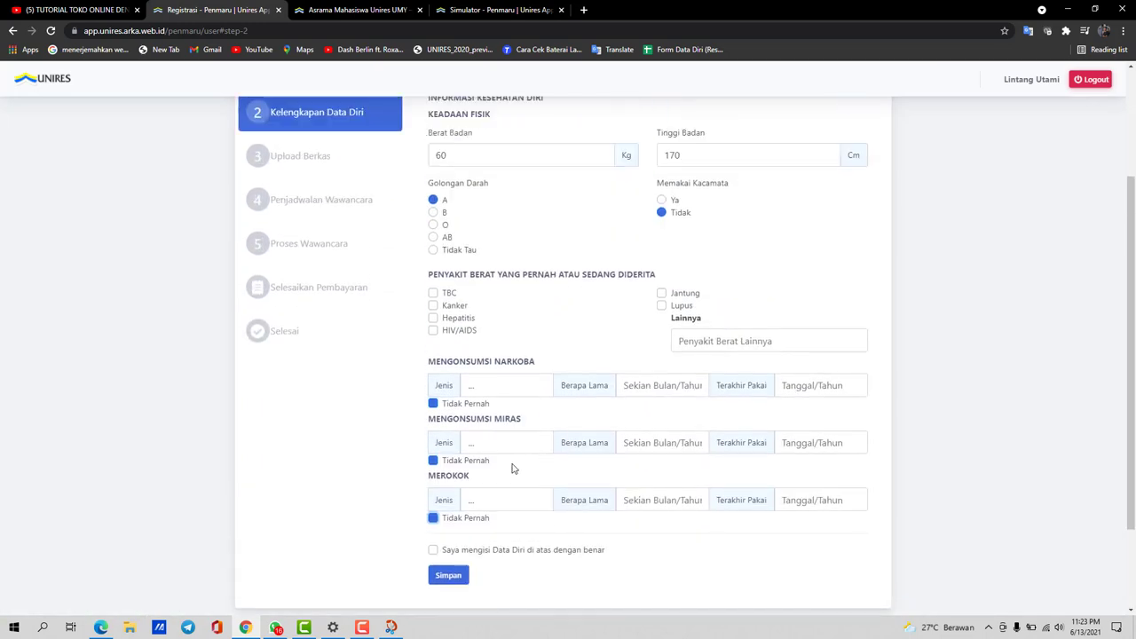
scroll(559, 235, "up", 1)
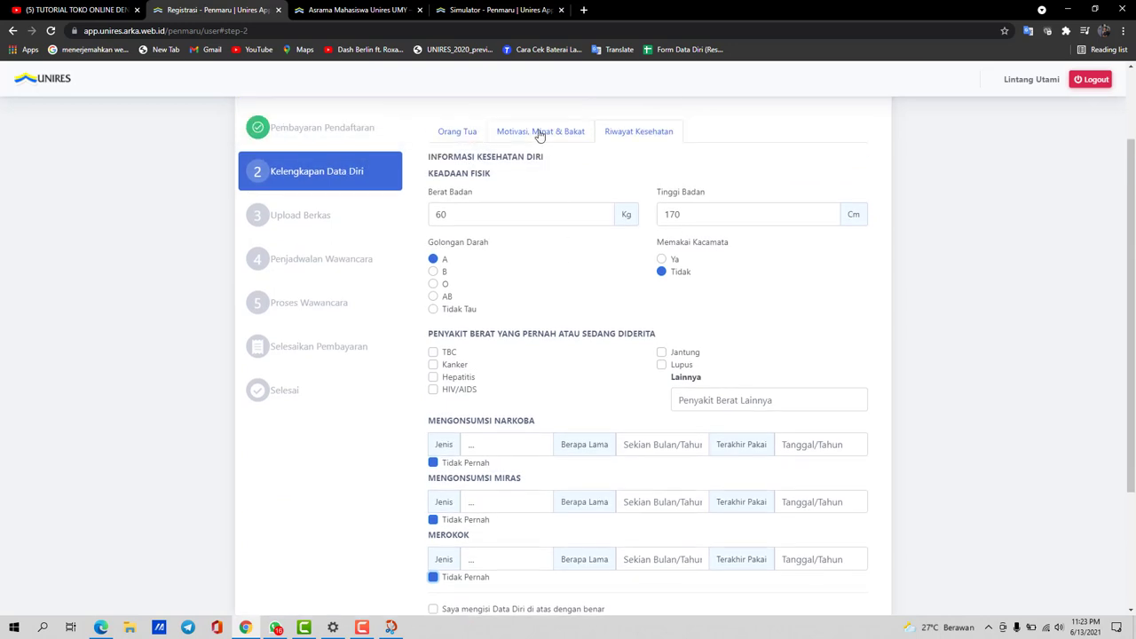
Review the earlier tabs, tick the data-correctness agreement, and save the Kelengkapan Data Diri form
left_click(539, 134)
left_click(451, 130)
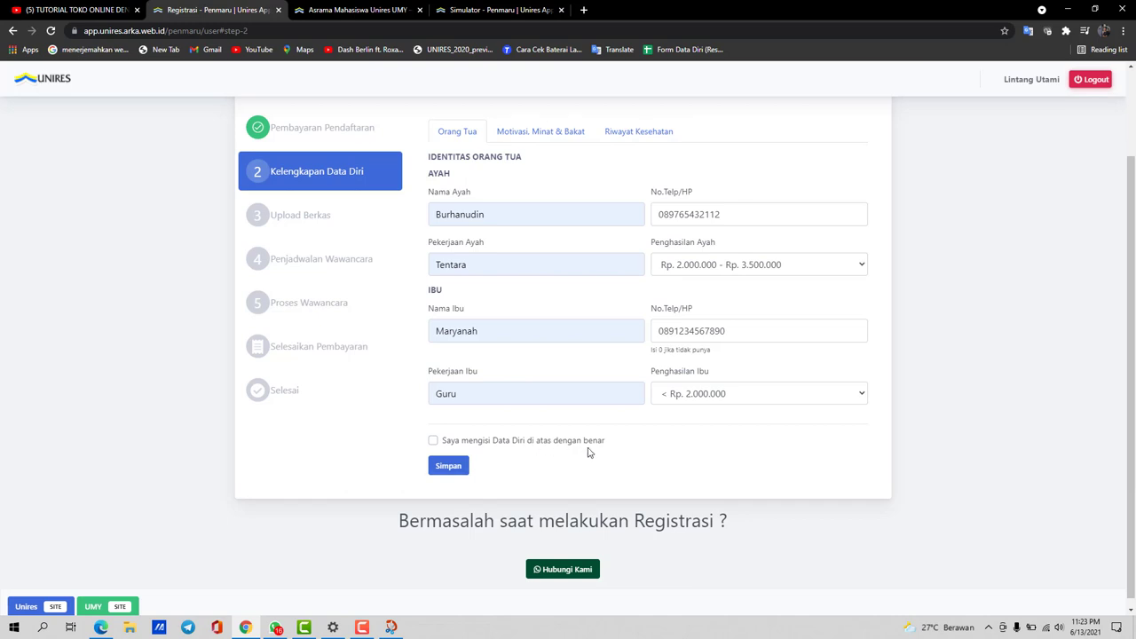
left_click(433, 440)
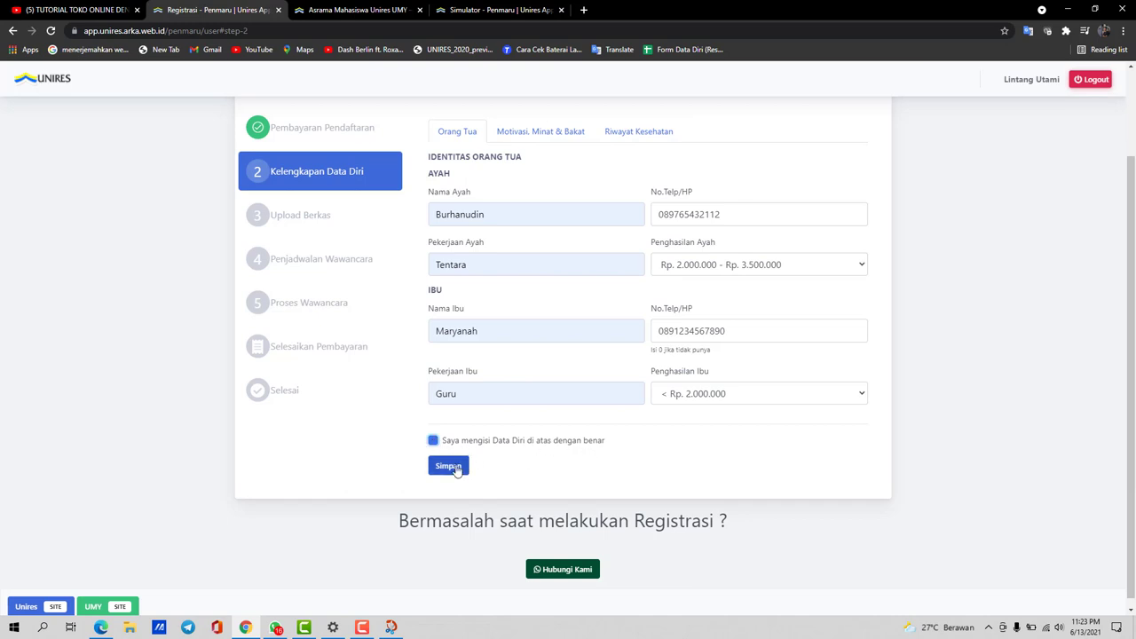
left_click(453, 468)
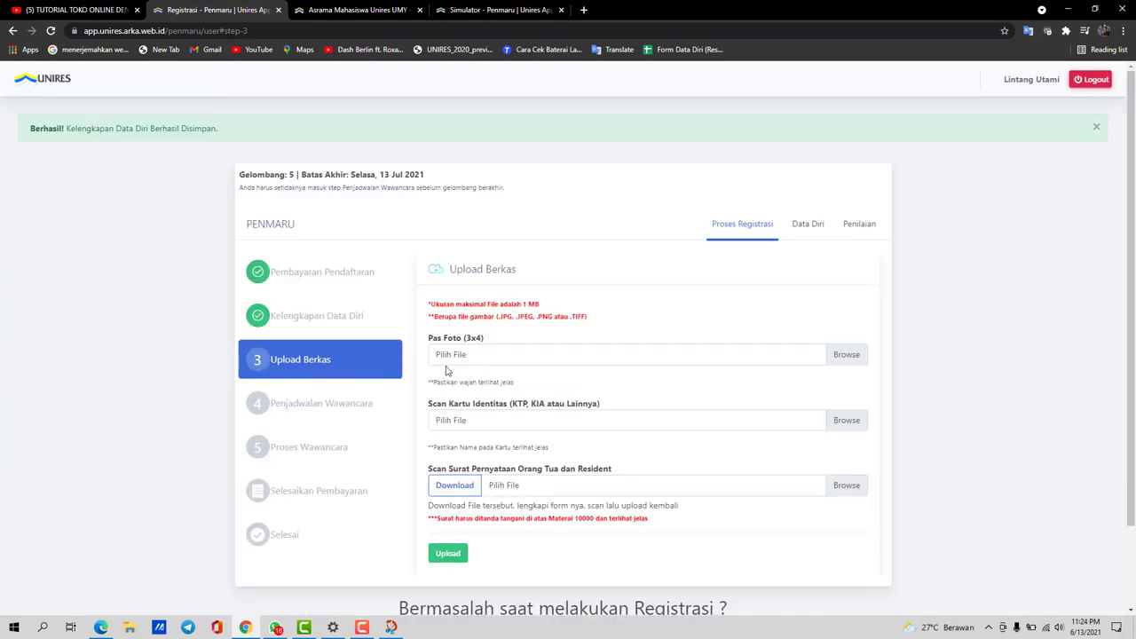
Attach the Pas Foto image and the KTP identity card scan
scroll(458, 379, "down", 1)
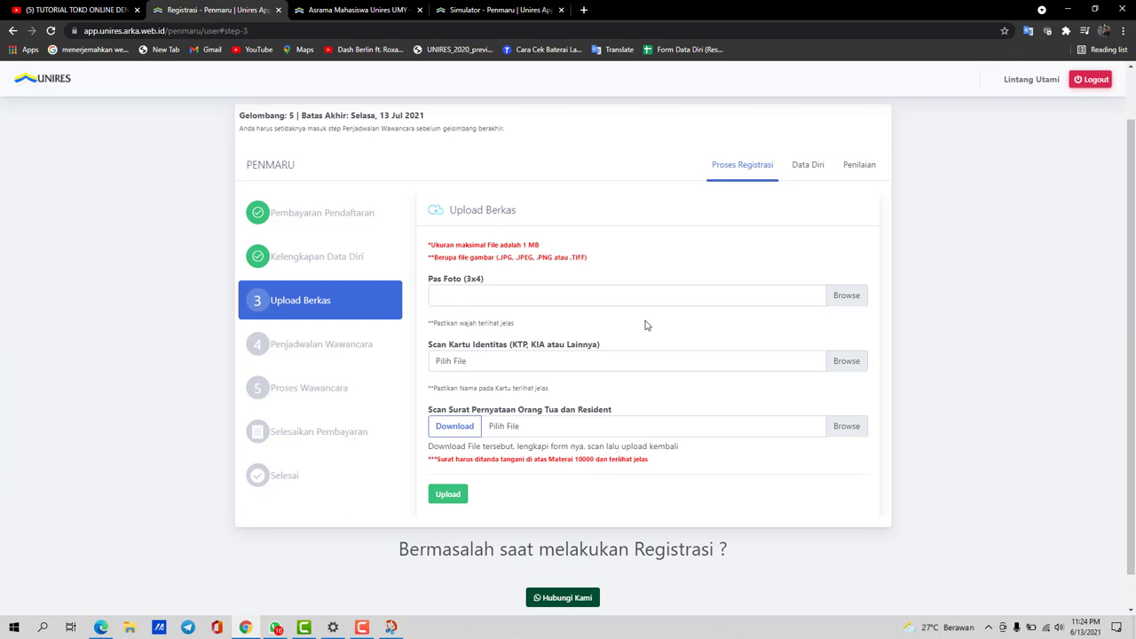
left_click(848, 296)
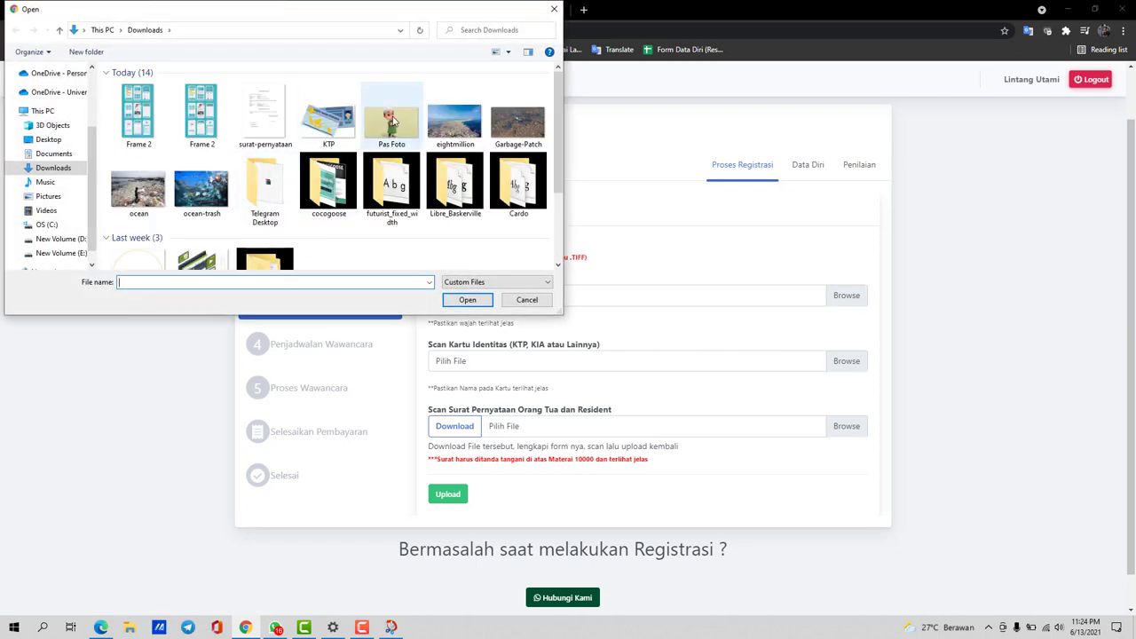
left_click(395, 122)
left_click(471, 302)
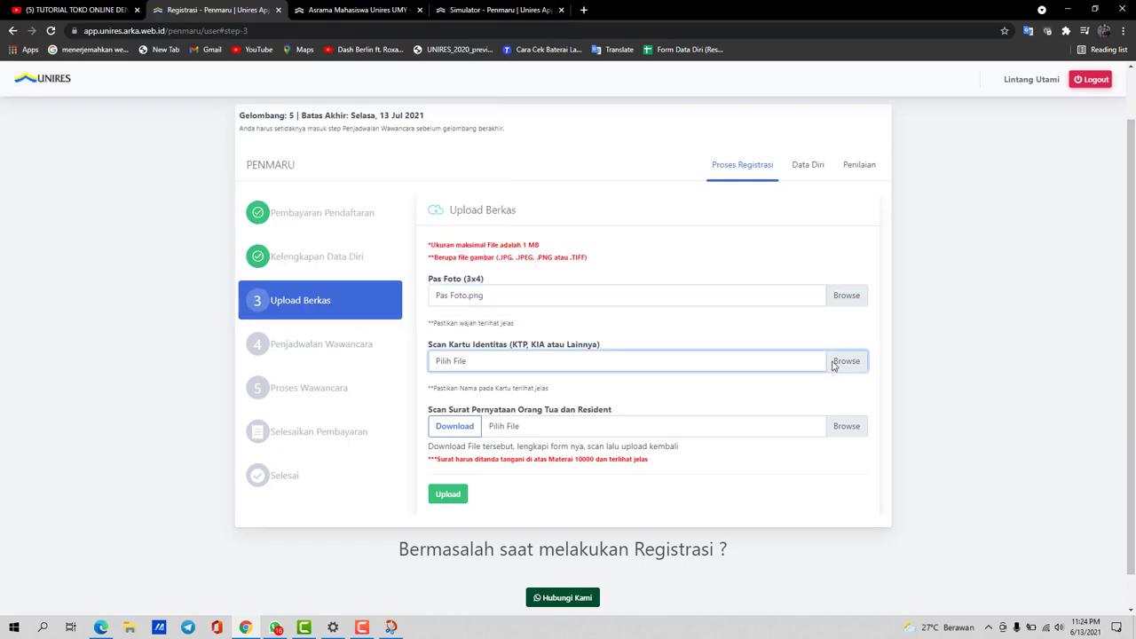
left_click(846, 362)
left_click(329, 115)
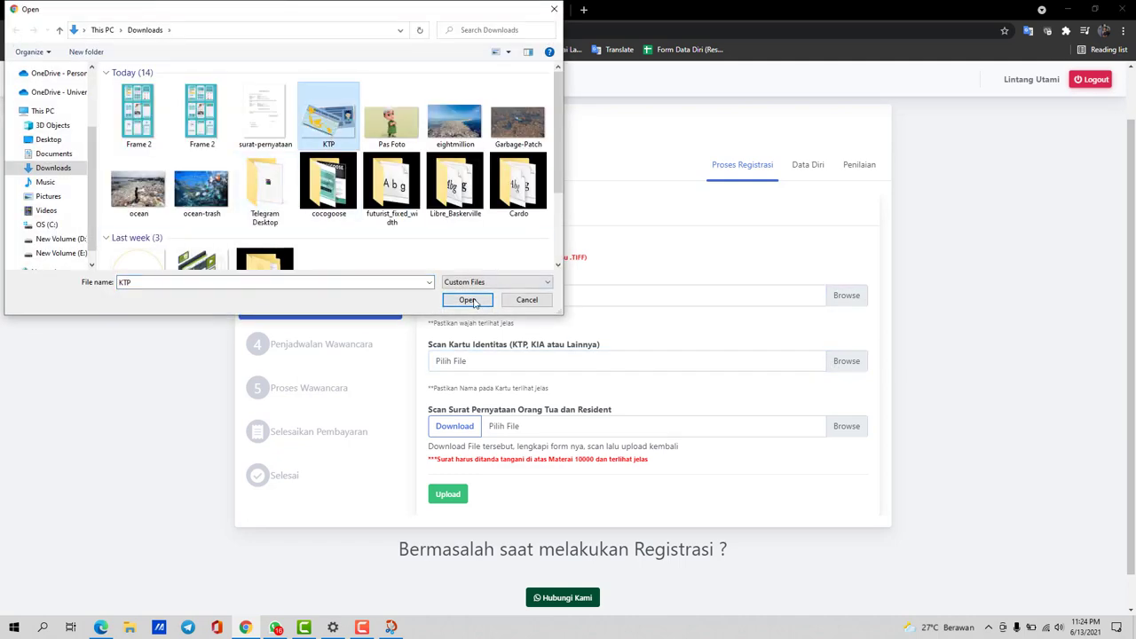
left_click(472, 301)
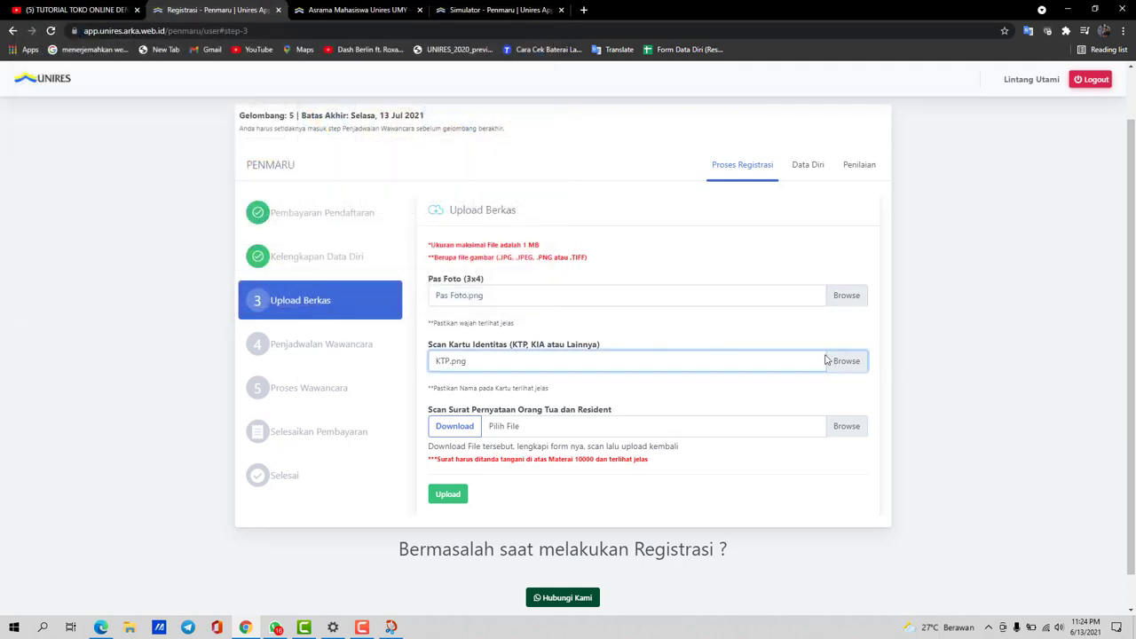
Attach surat-pernyataan as the statement letter scan and upload all three documents
left_click(848, 427)
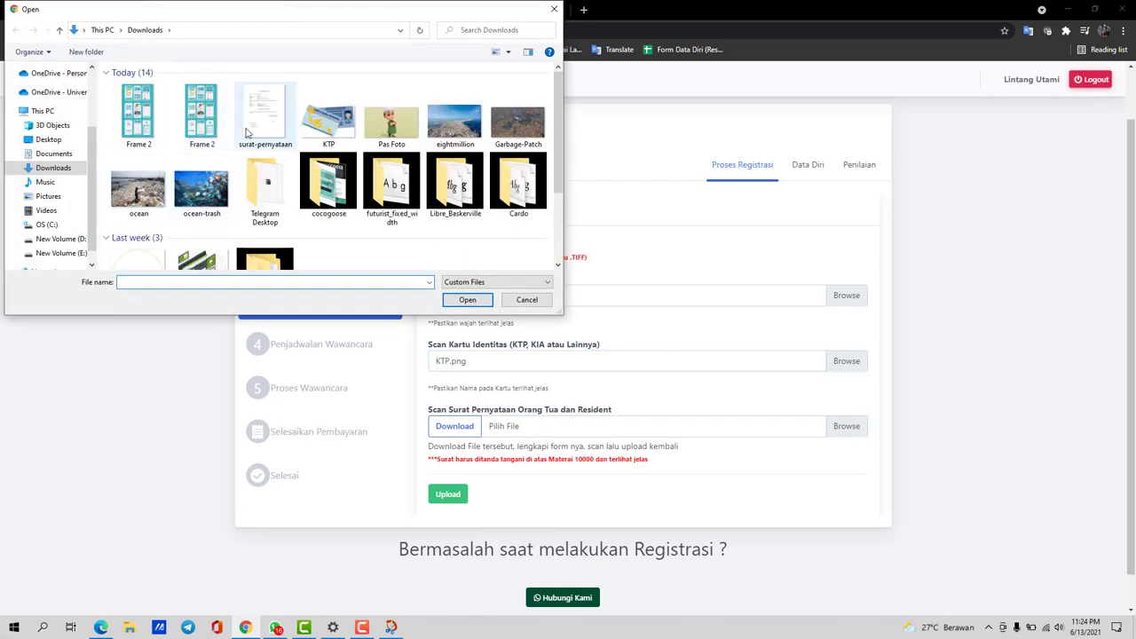
left_click(249, 119)
left_click(466, 299)
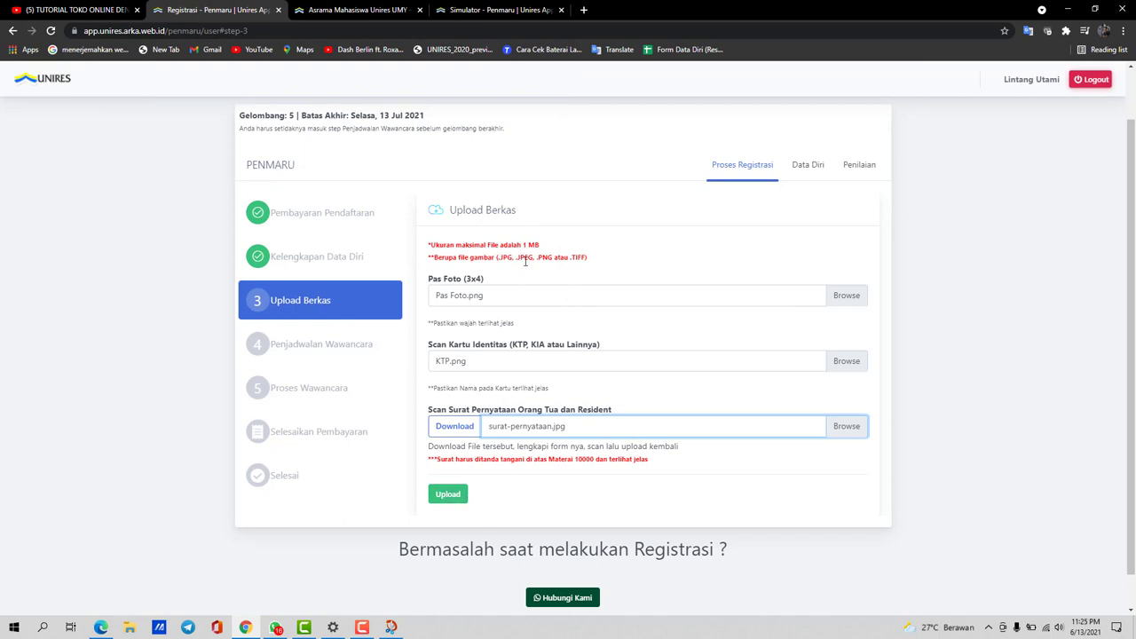
scroll(515, 355, "down", 2)
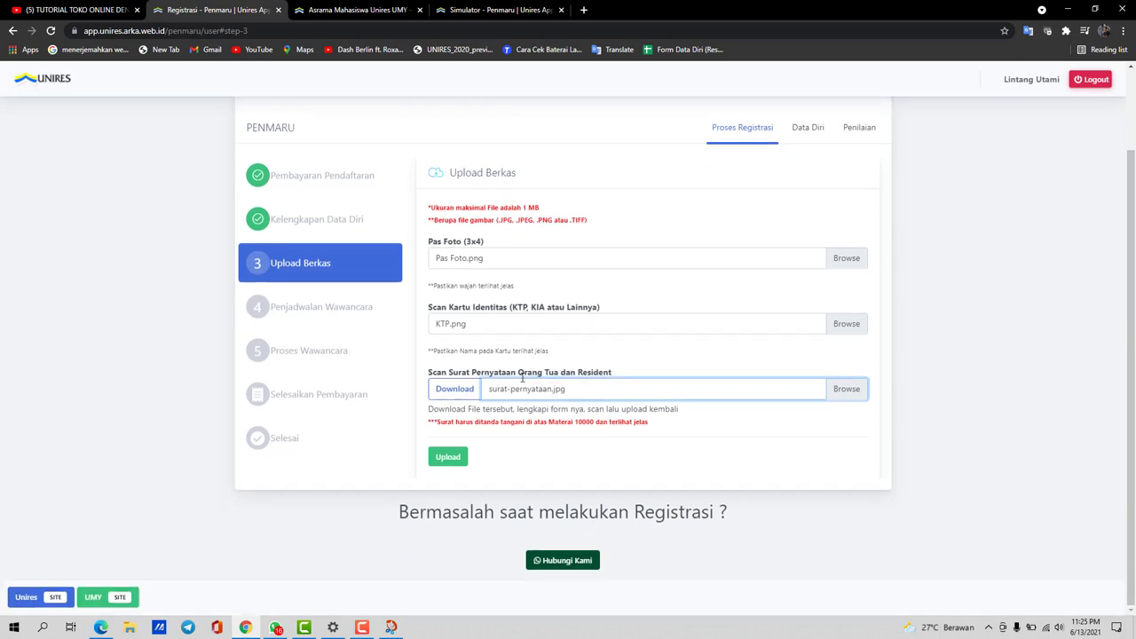
left_click(448, 458)
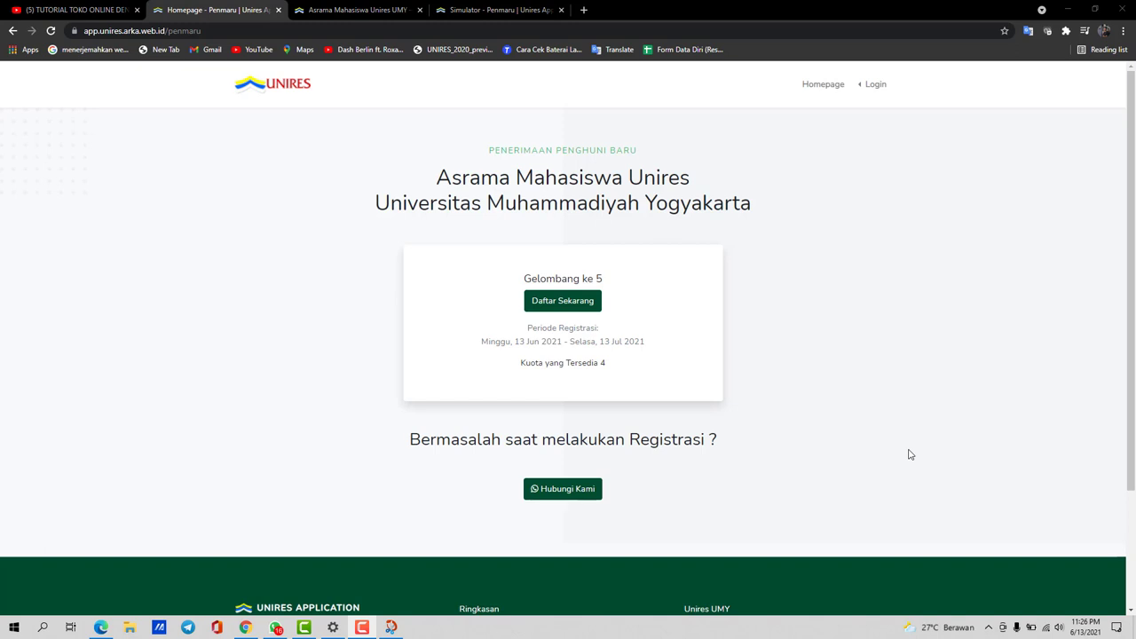
Choose Penmaru from the navbar's Login dropdown
left_click(875, 86)
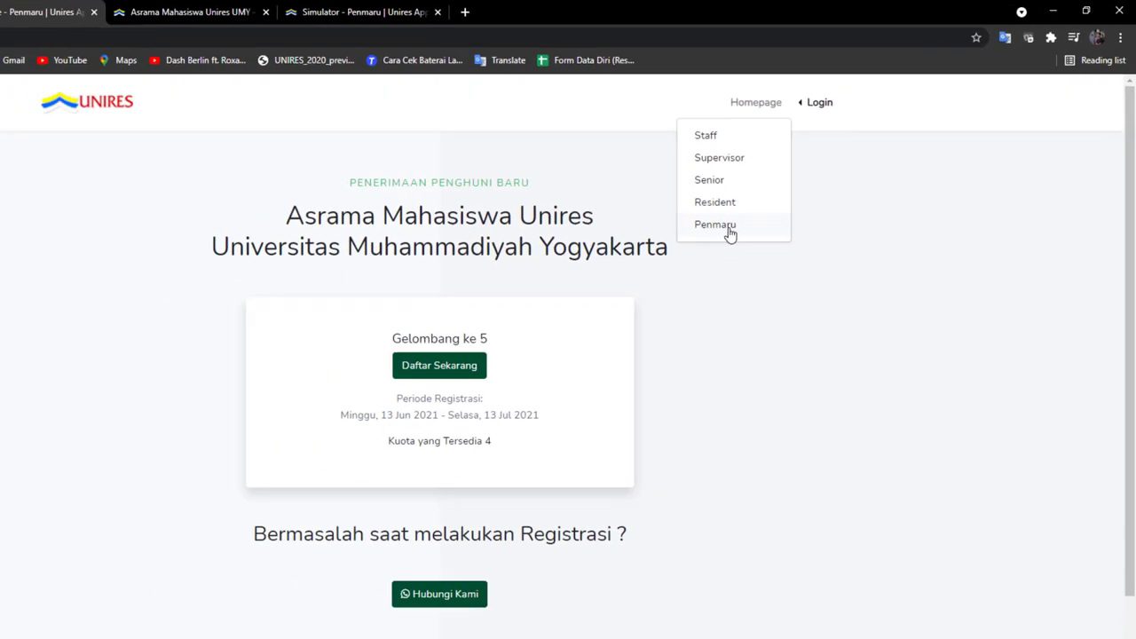
left_click(732, 227)
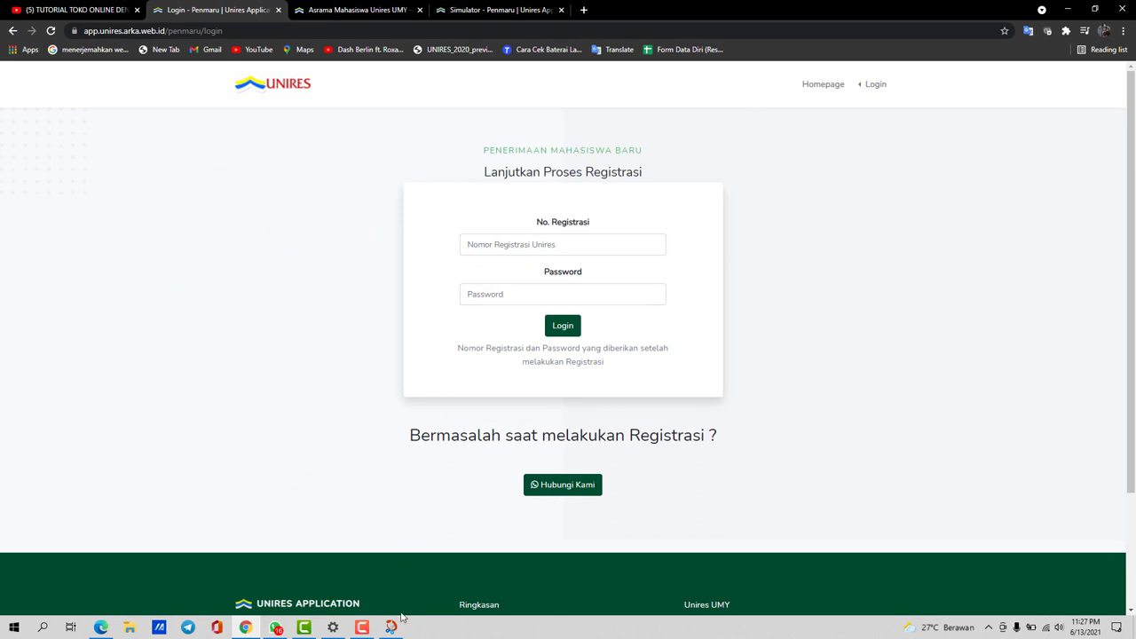
Paste the registration number and password into the Penmaru login, checking the saved screenshot, and log in
left_click(543, 246)
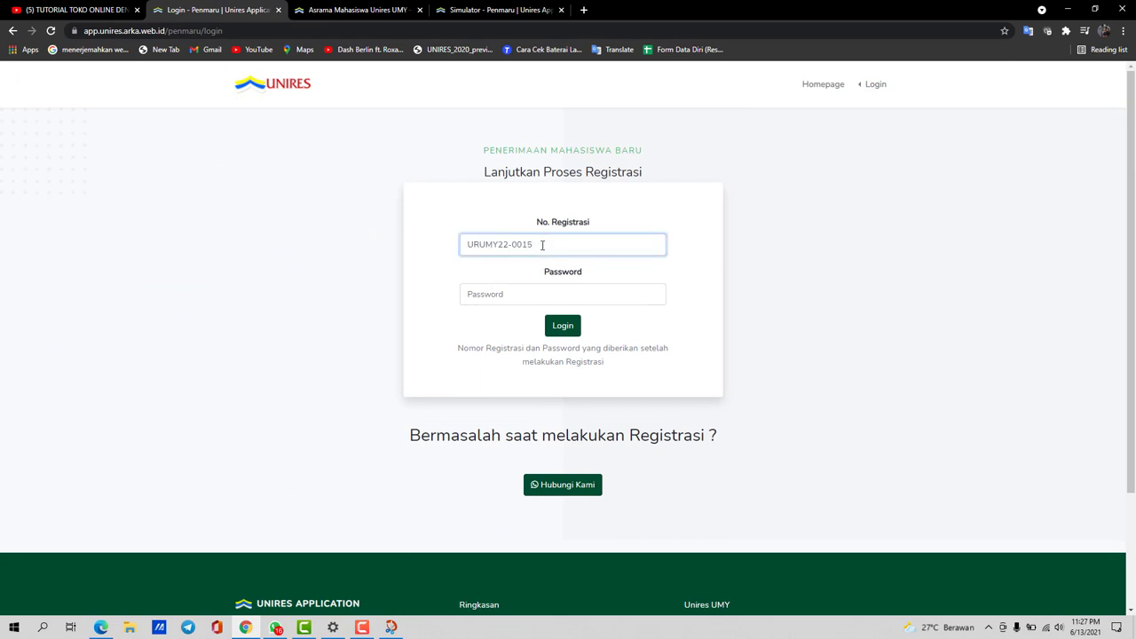
left_click_drag(544, 245, 459, 254)
left_click(480, 297)
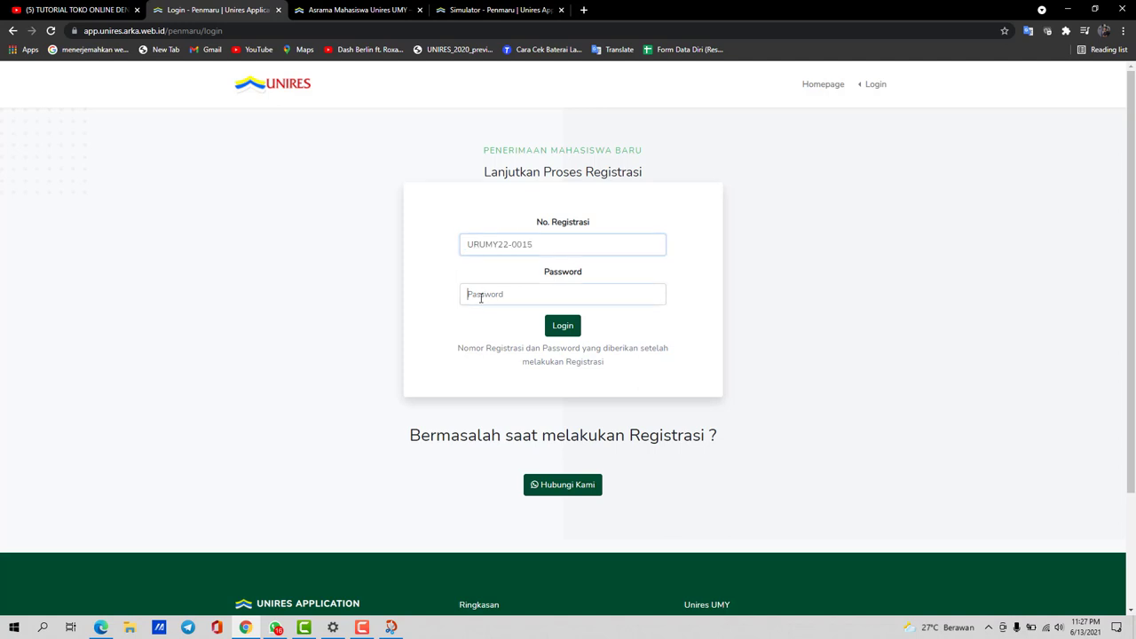
left_click_drag(537, 245, 461, 247)
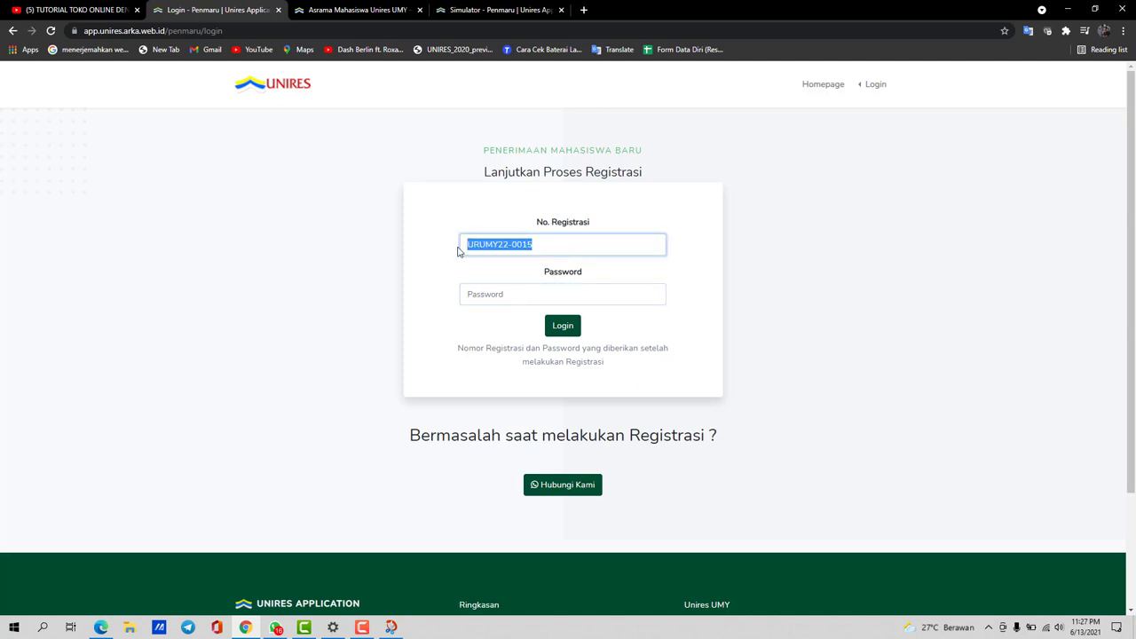
left_click(479, 291)
key("ctrl+v")
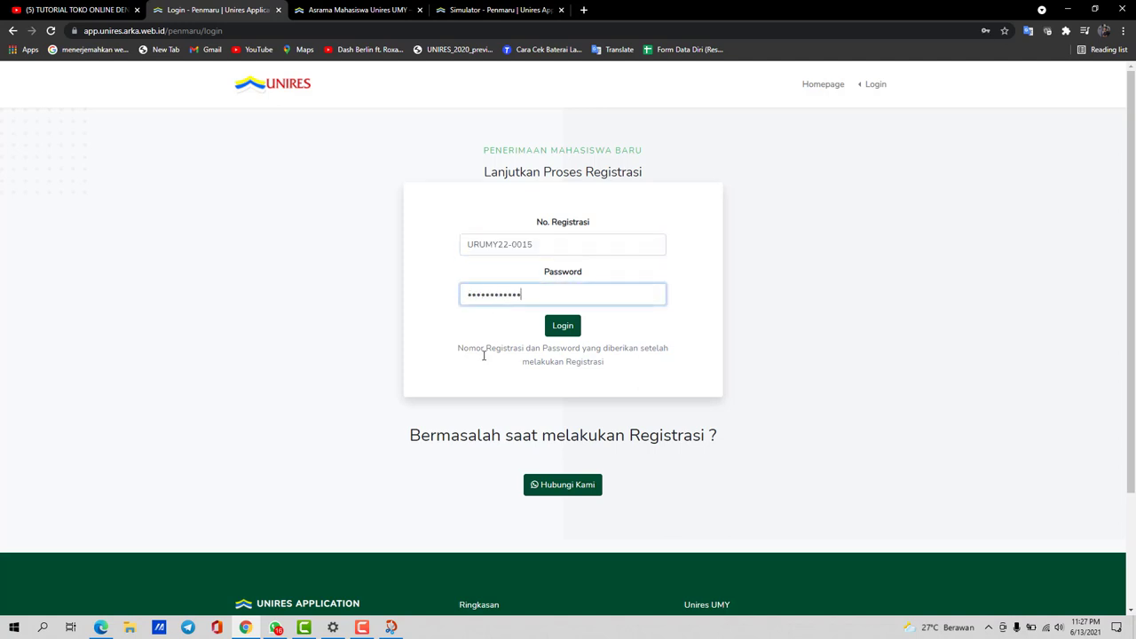
left_click(387, 629)
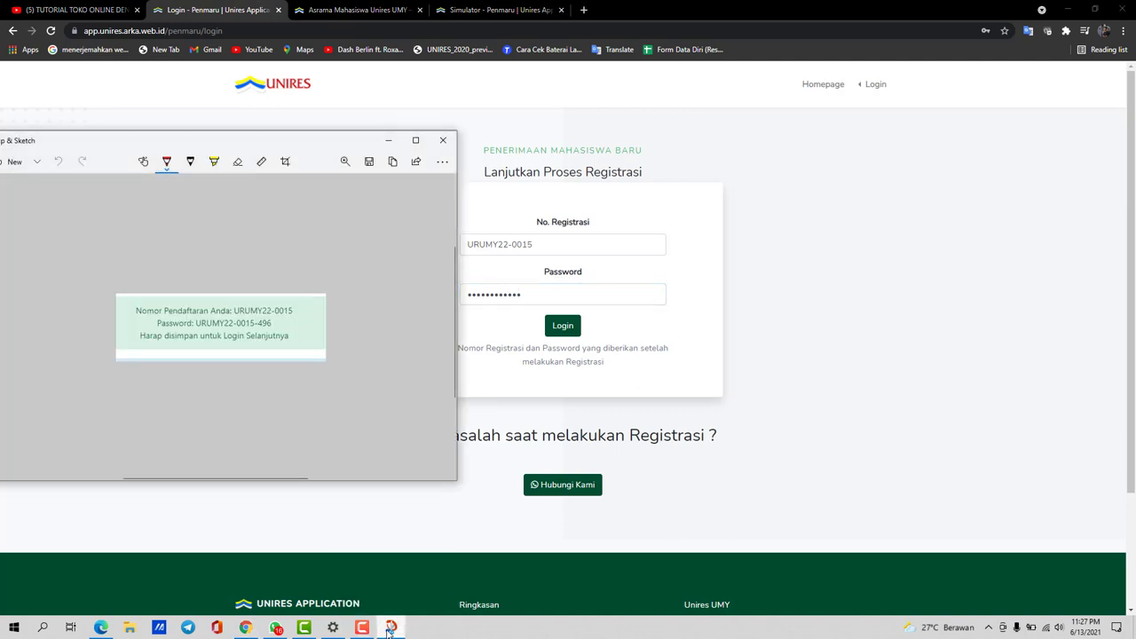
left_click(387, 629)
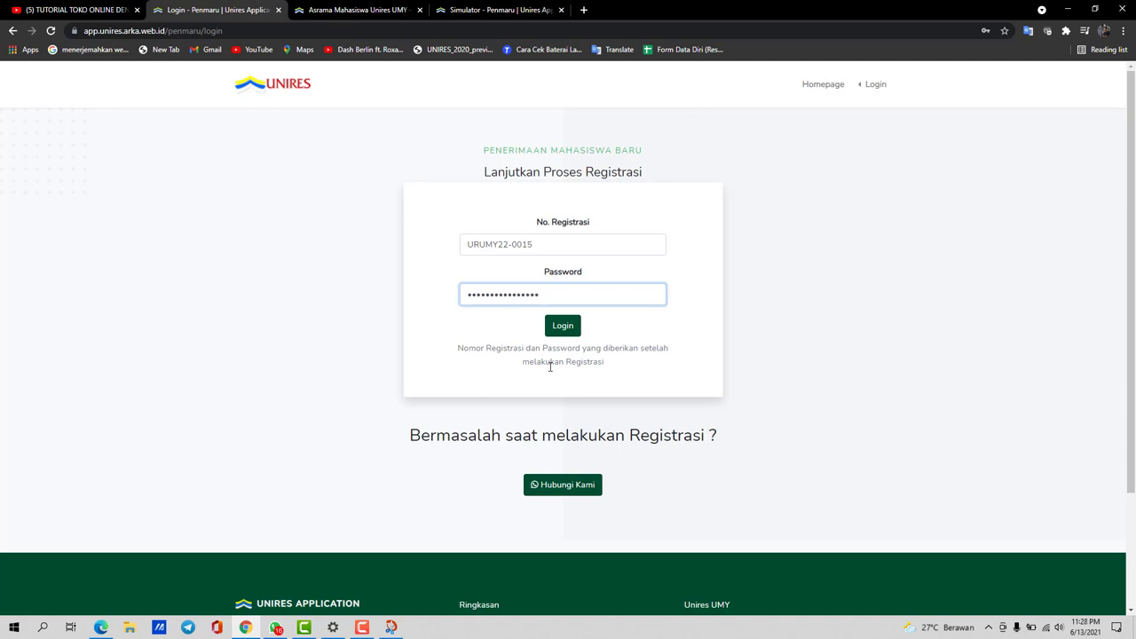
left_click(572, 334)
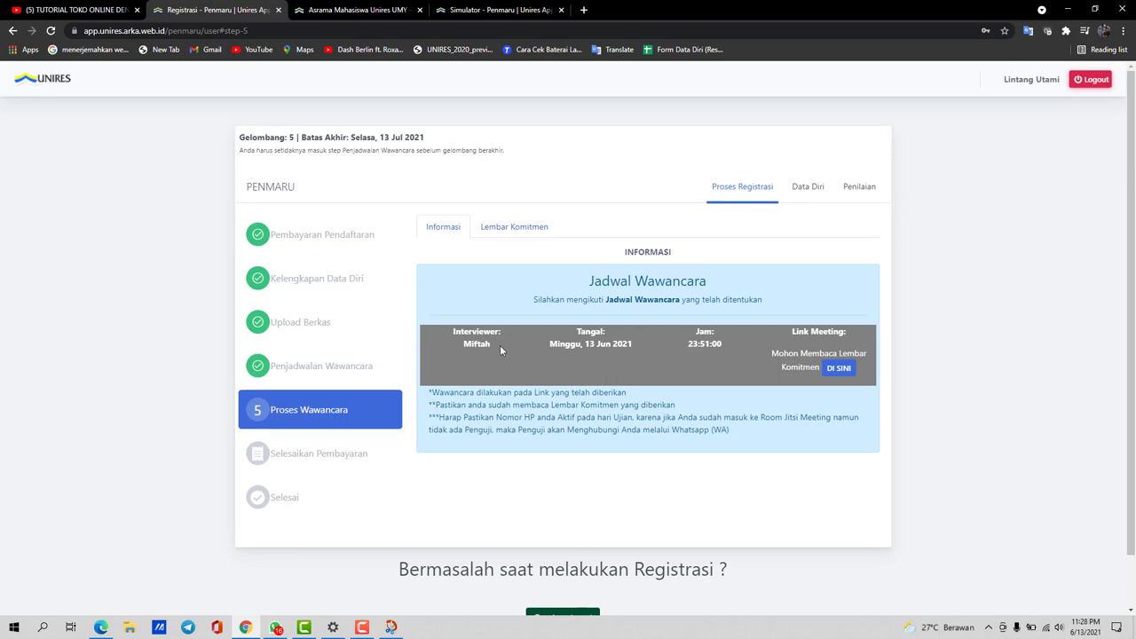
Review the interviewer, date and meeting link in Jadwal Wawancara, then open Lembar Komitmen via DI SINI
left_click_drag(454, 330, 501, 332)
left_click(509, 340)
left_click_drag(551, 349, 714, 333)
left_click_drag(792, 333, 844, 331)
left_click(791, 348)
left_click(840, 371)
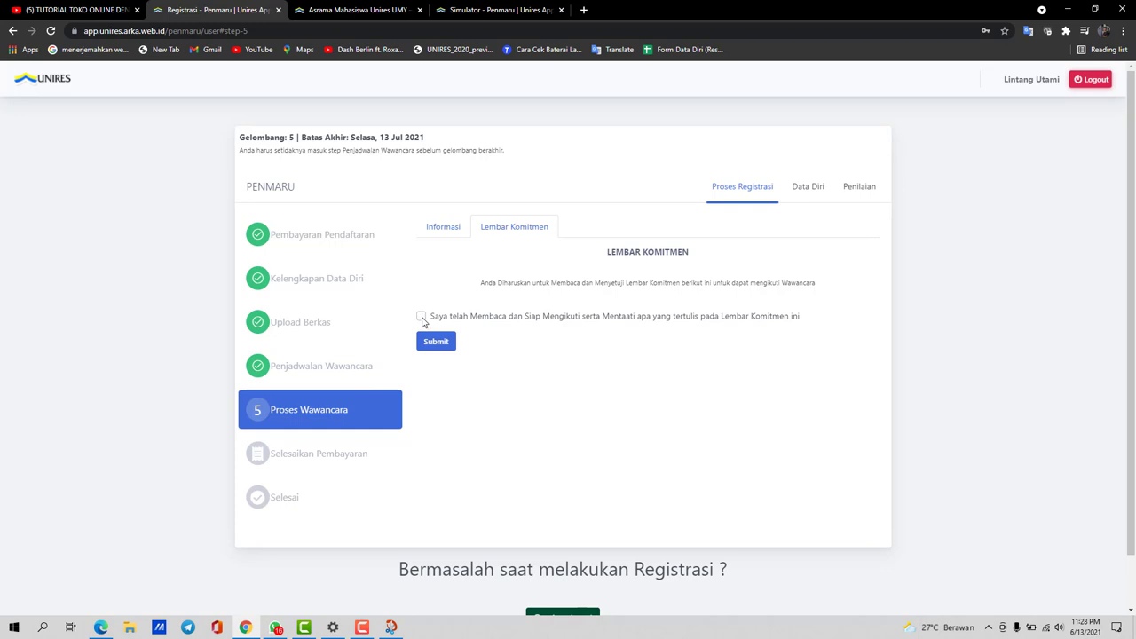
Tick the commitment agreement on Lembar Komitmen and submit it
left_click(422, 318)
left_click(446, 346)
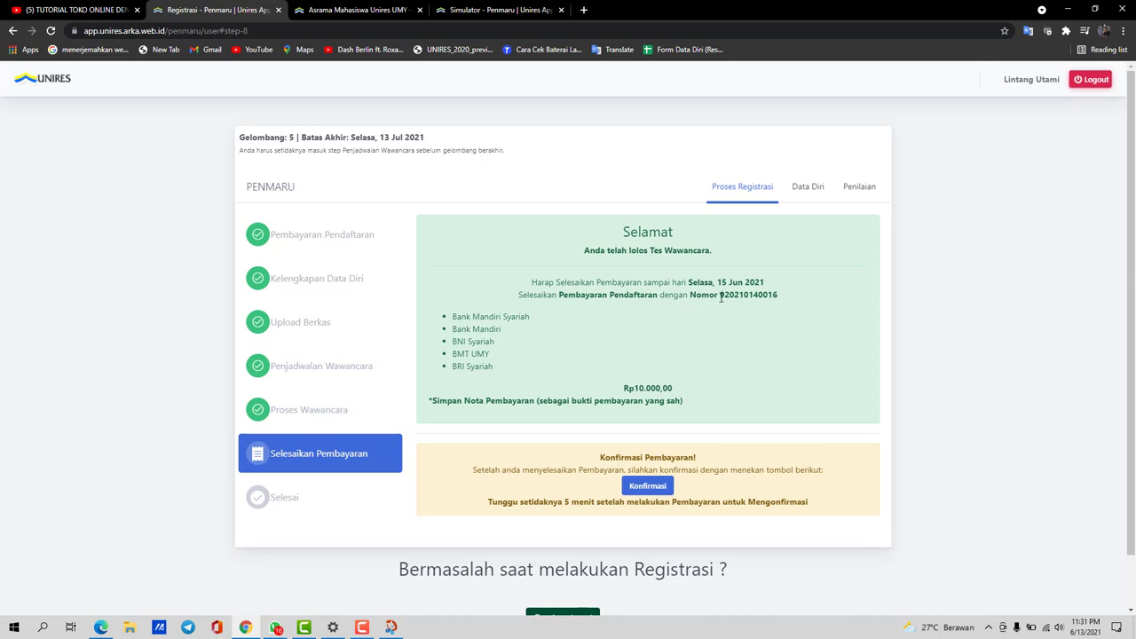
Check the payment number and the keep-your-receipt note, then confirm the payment with Konfirmasi
left_click_drag(719, 296, 796, 305)
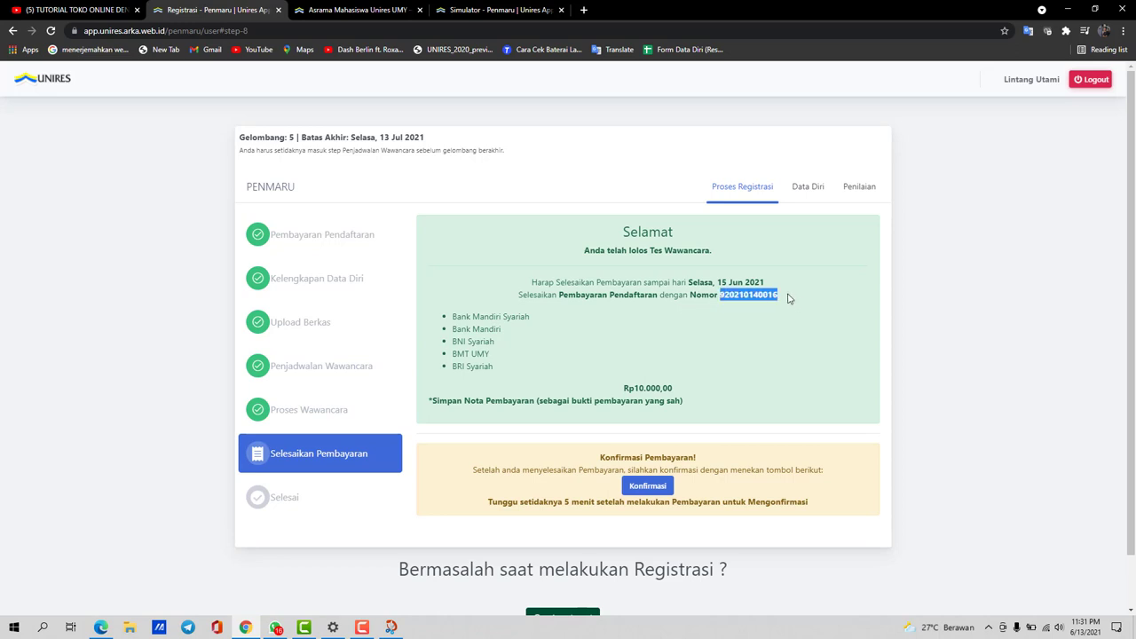
left_click(788, 295)
left_click_drag(778, 296, 720, 295)
left_click(759, 347)
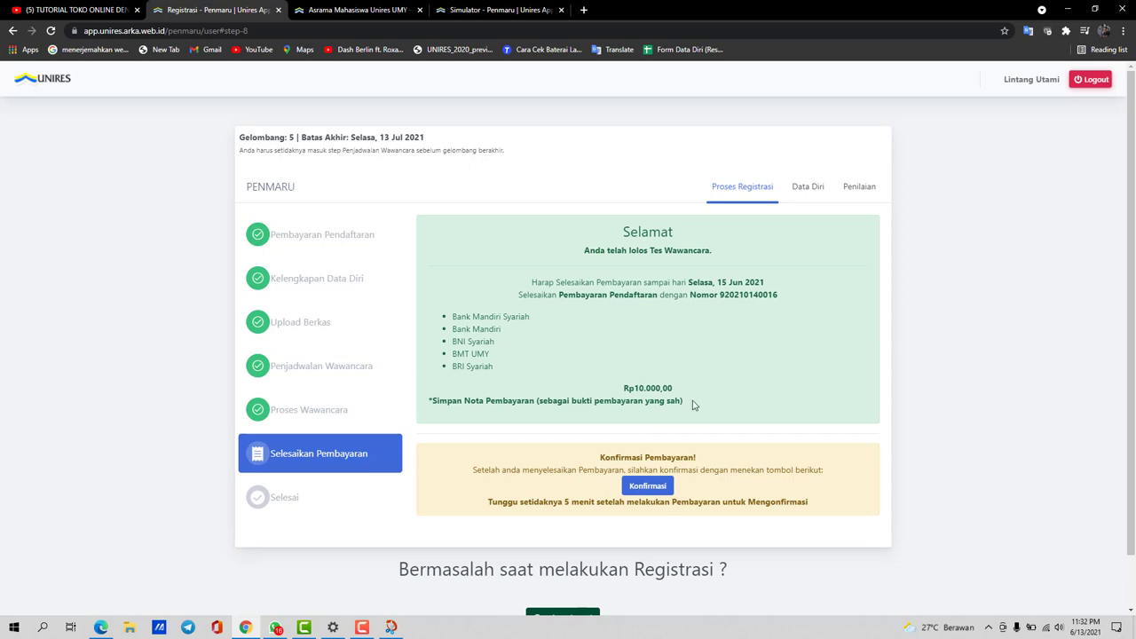
left_click_drag(693, 403, 435, 411)
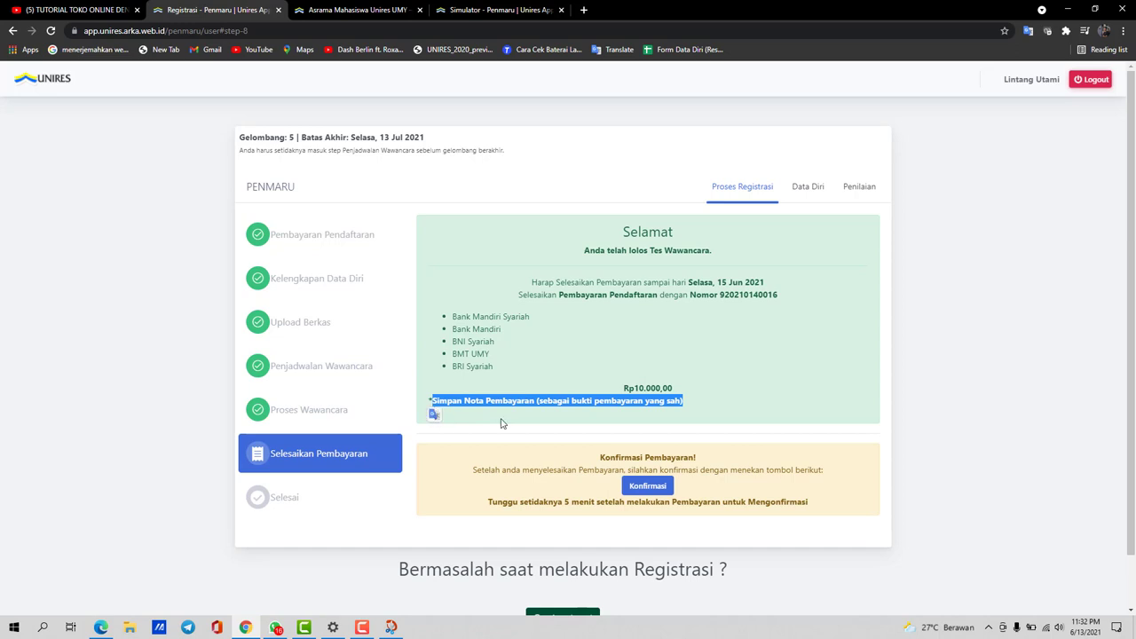
left_click(697, 394)
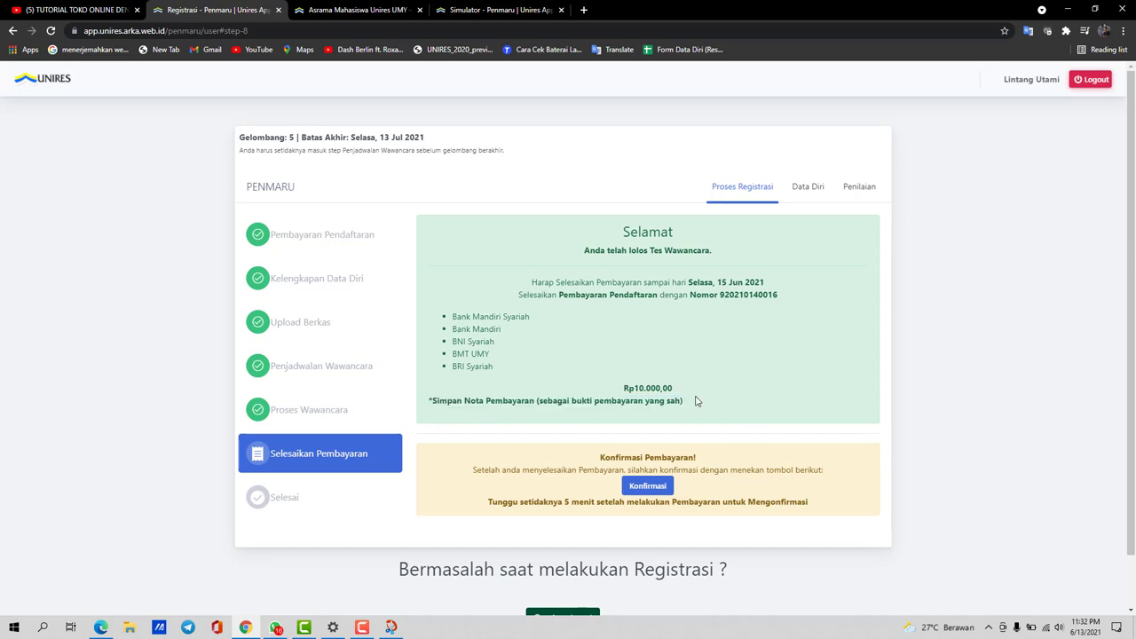
left_click(647, 492)
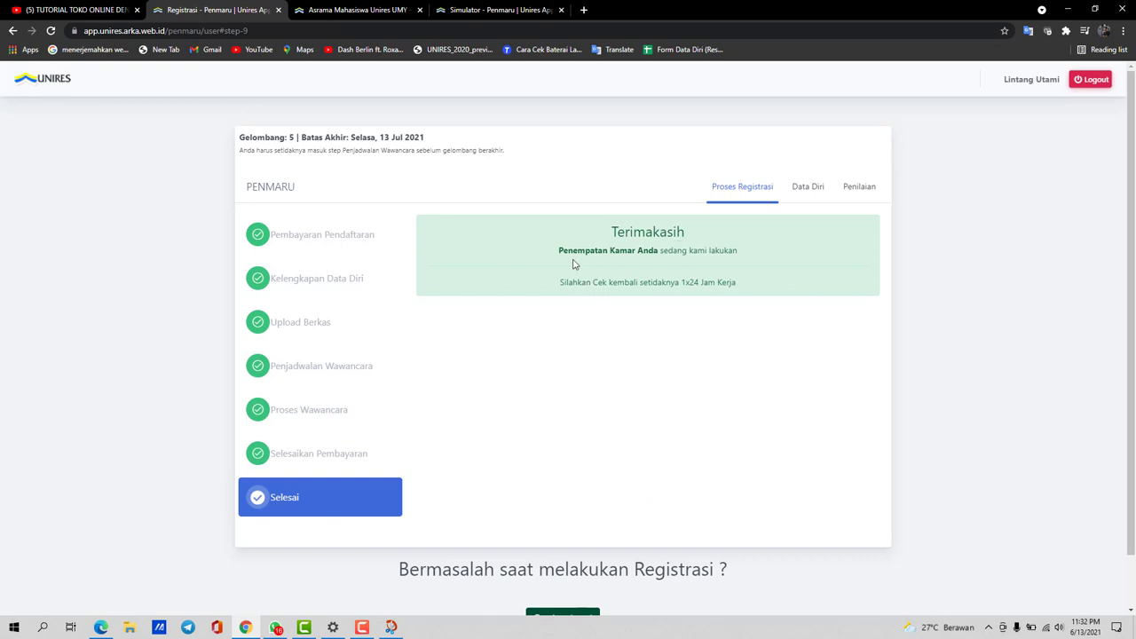
left_click_drag(558, 256, 751, 254)
left_click(750, 254)
scroll(715, 391, "down", 2)
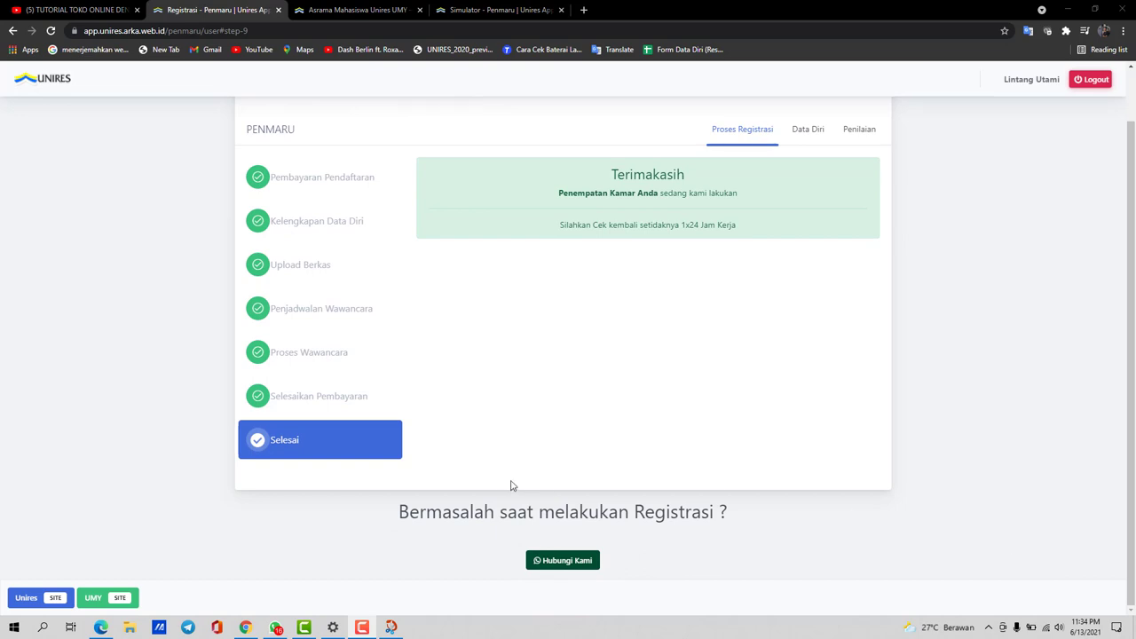
scroll(555, 462, "up", 2)
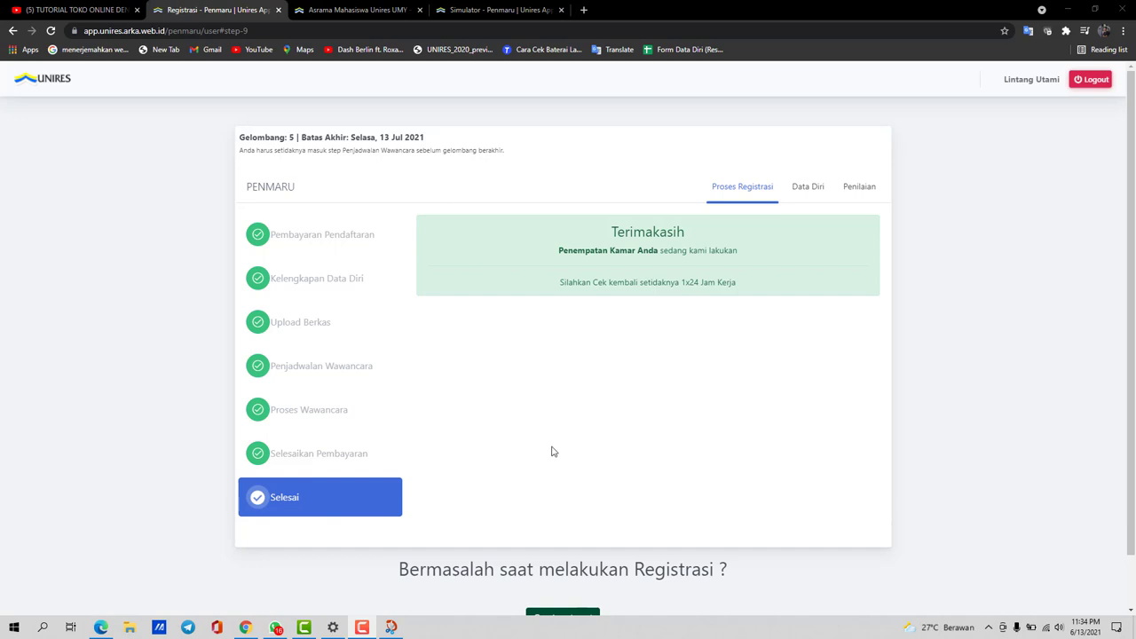
Reload the page and verify Penempatan Kamar shows the assigned room Y201A
left_click(52, 30)
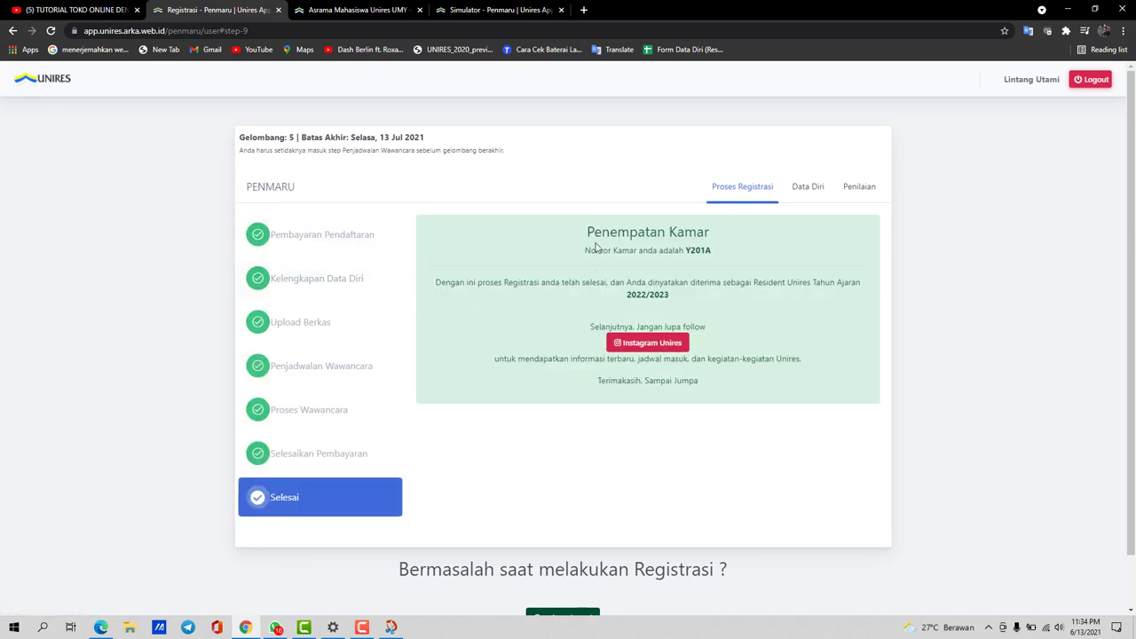
left_click_drag(588, 251, 712, 260)
left_click(714, 258)
left_click_drag(687, 252, 713, 250)
left_click(718, 253)
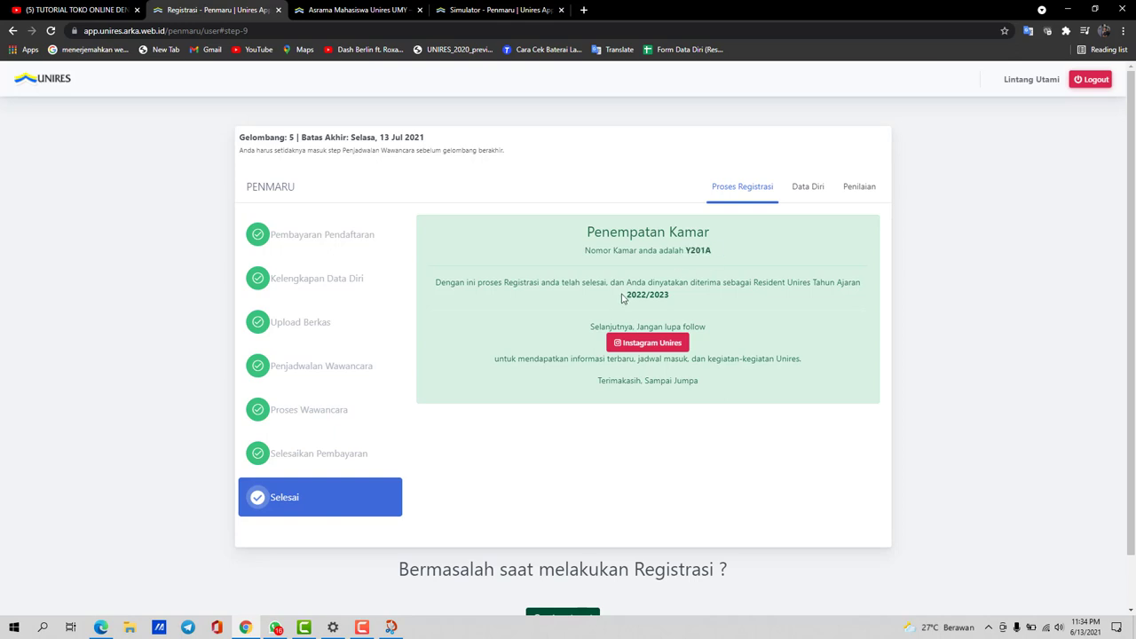